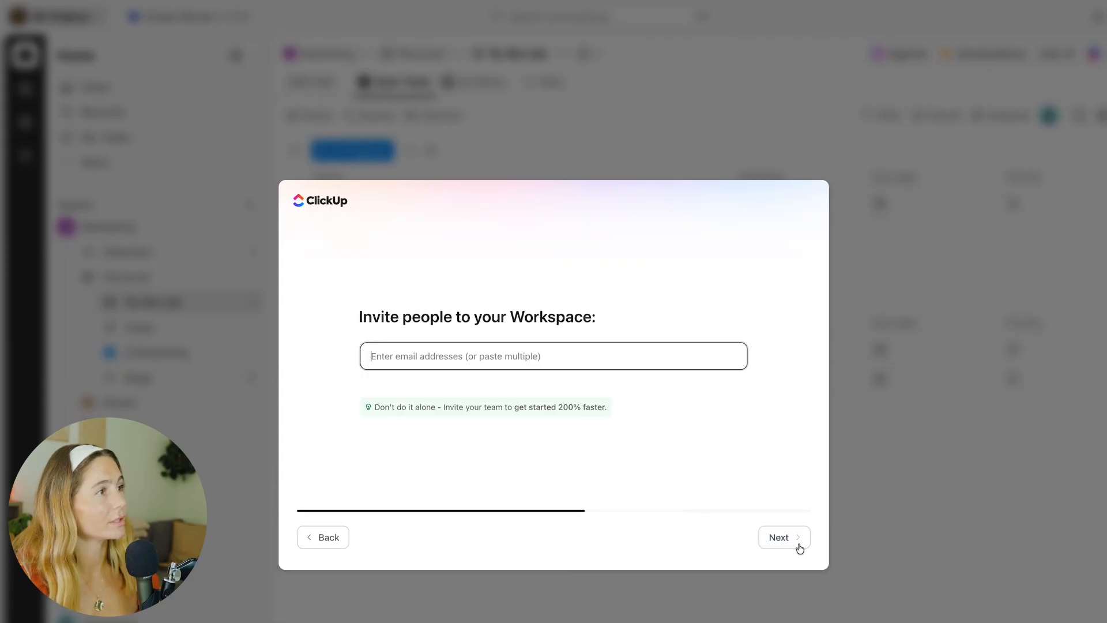
# Step: Finish the workspace onboarding, skipping invitations and tool imports and selecting Dashboards as a feature of interest
pyautogui.click(800, 547)
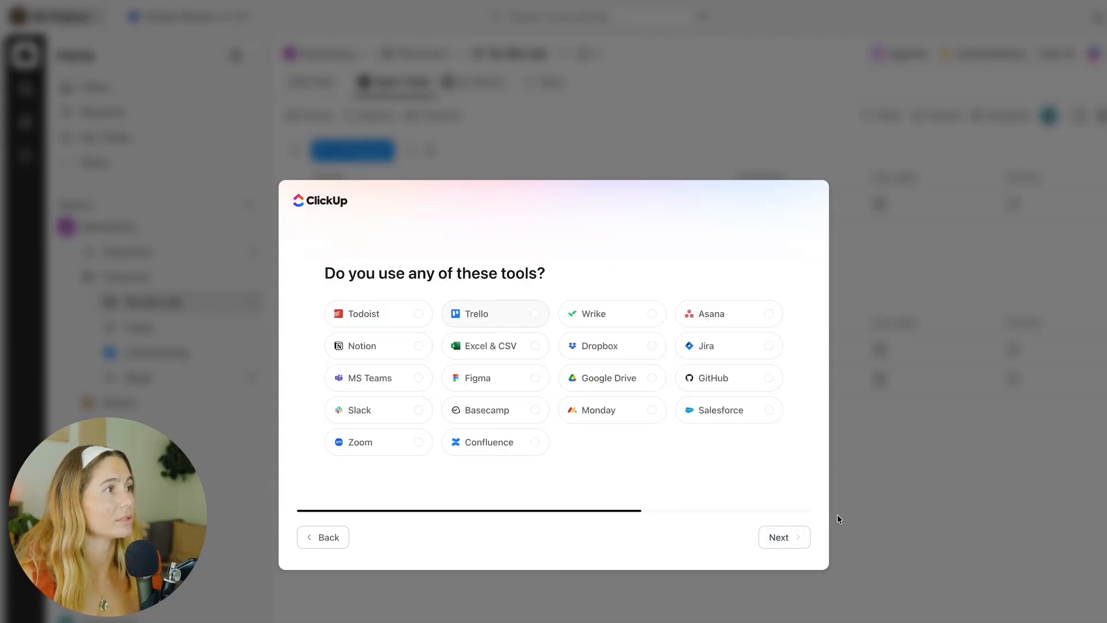
pyautogui.click(796, 537)
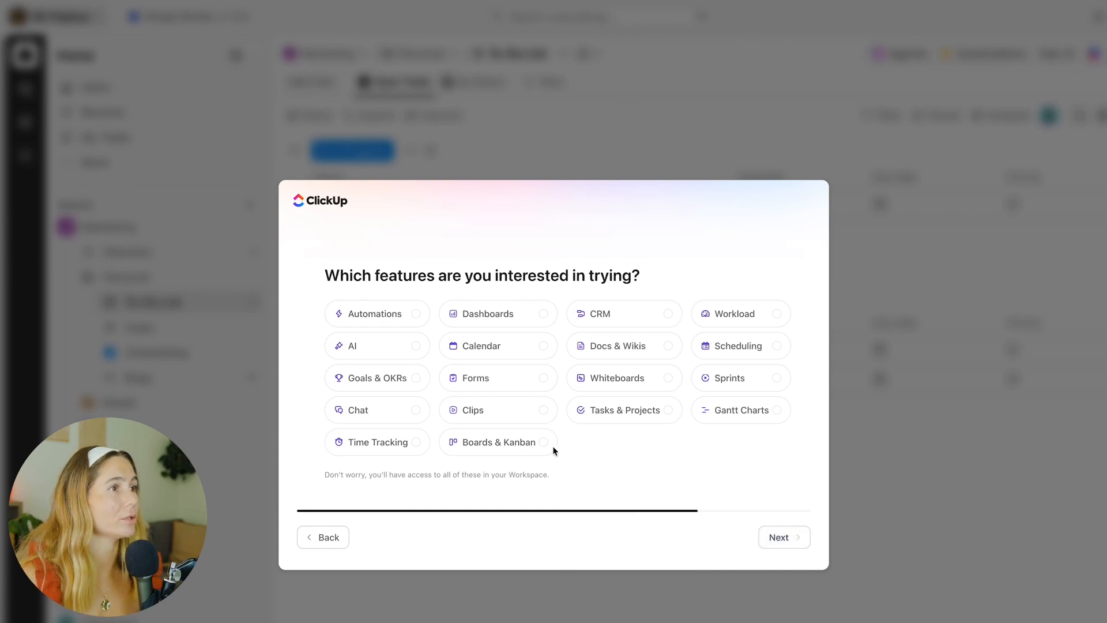
pyautogui.click(509, 313)
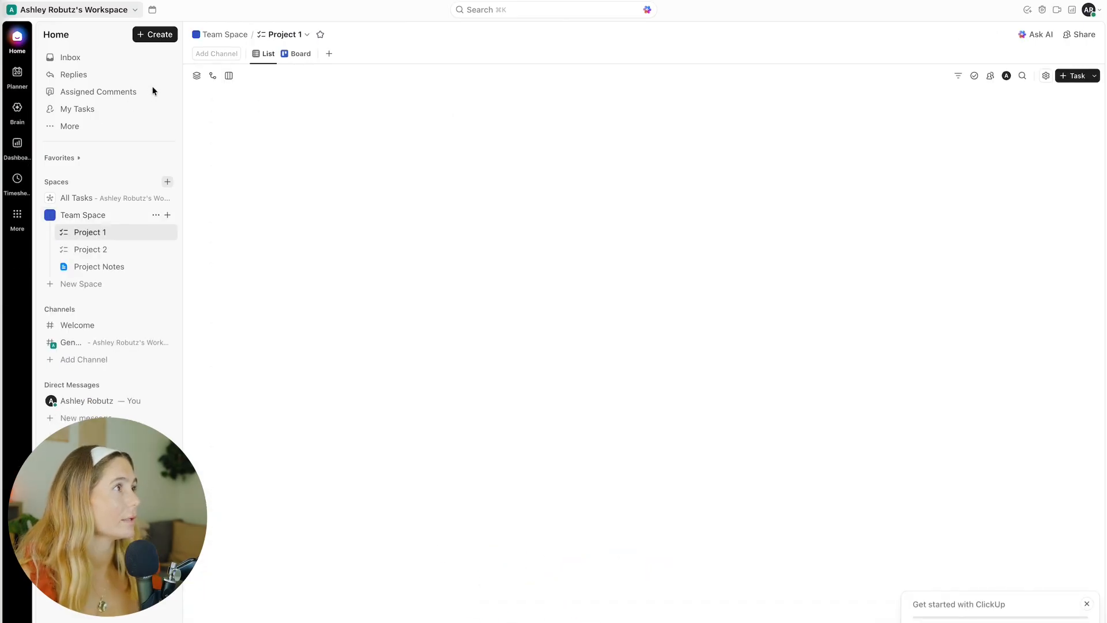
# Step: Create a new space named Order Fulfillment using the Product + Engineering workflow
pyautogui.click(152, 35)
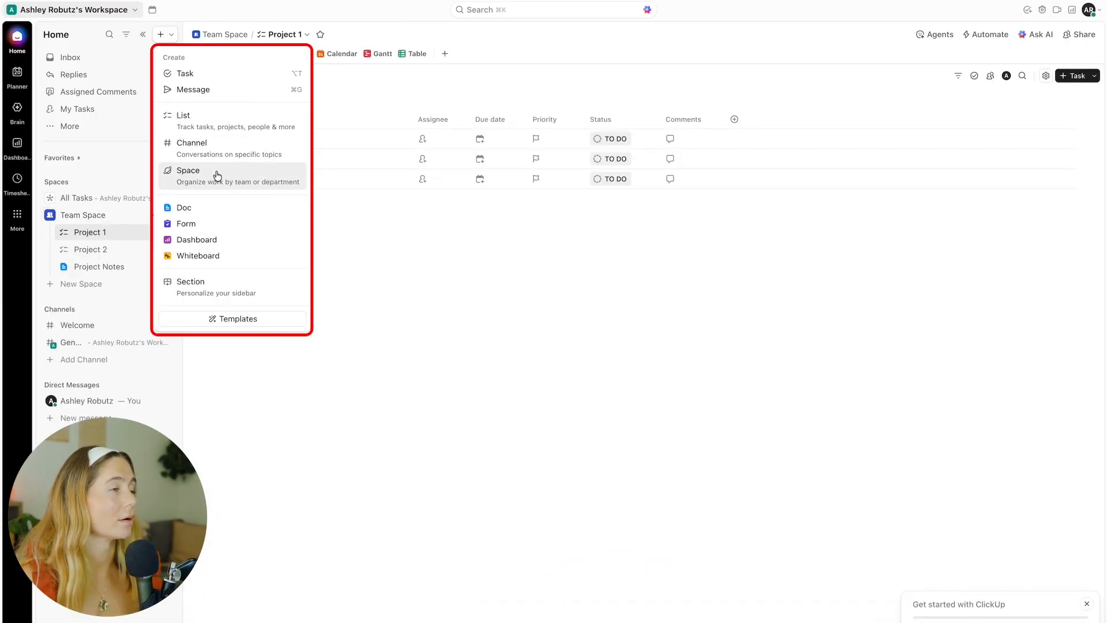
pyautogui.click(216, 172)
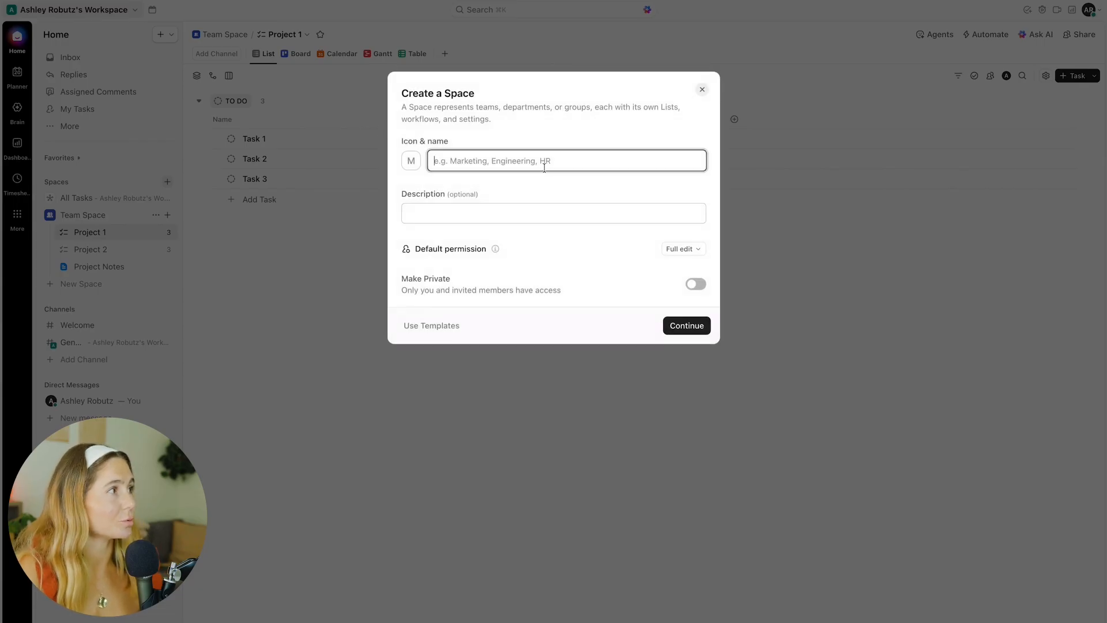
pyautogui.write('Or')
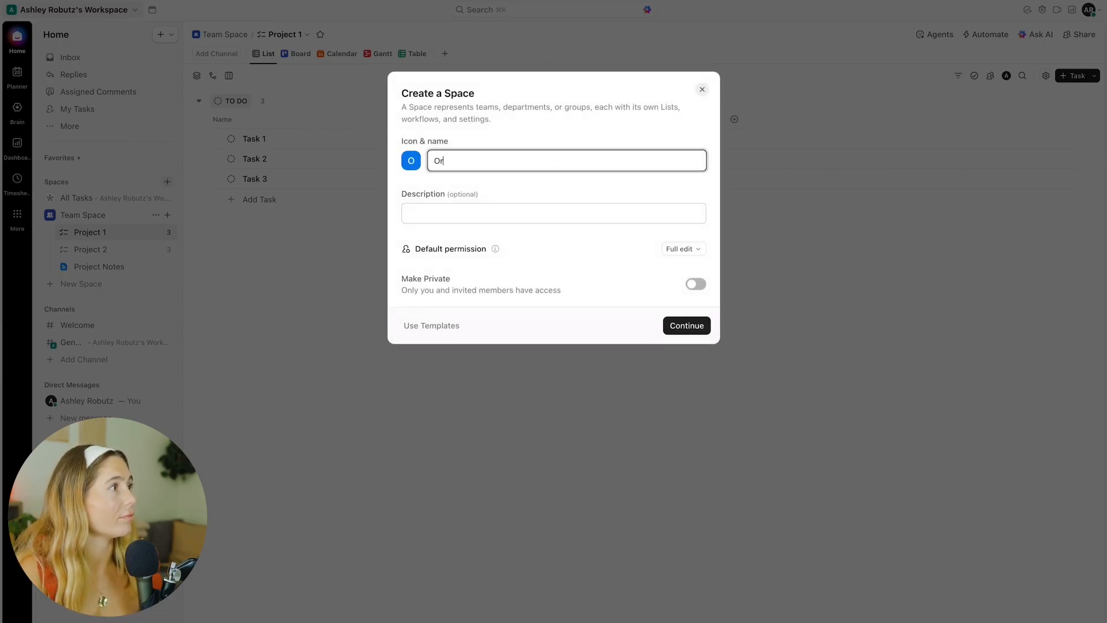
pyautogui.write('der Fulfillment')
pyautogui.click(700, 327)
pyautogui.click(626, 203)
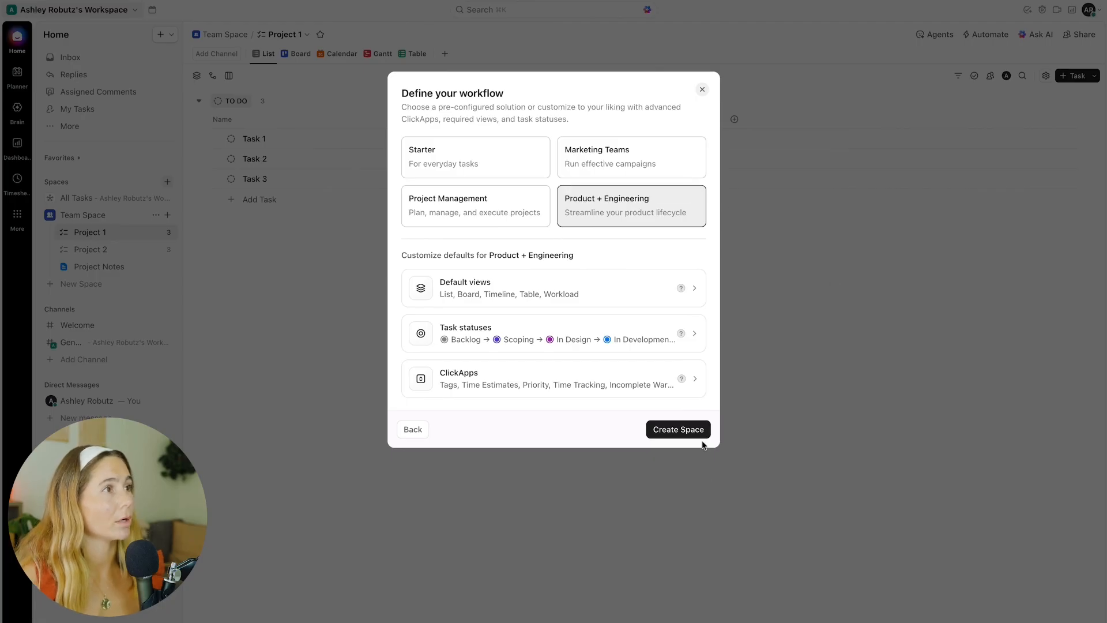
pyautogui.click(684, 432)
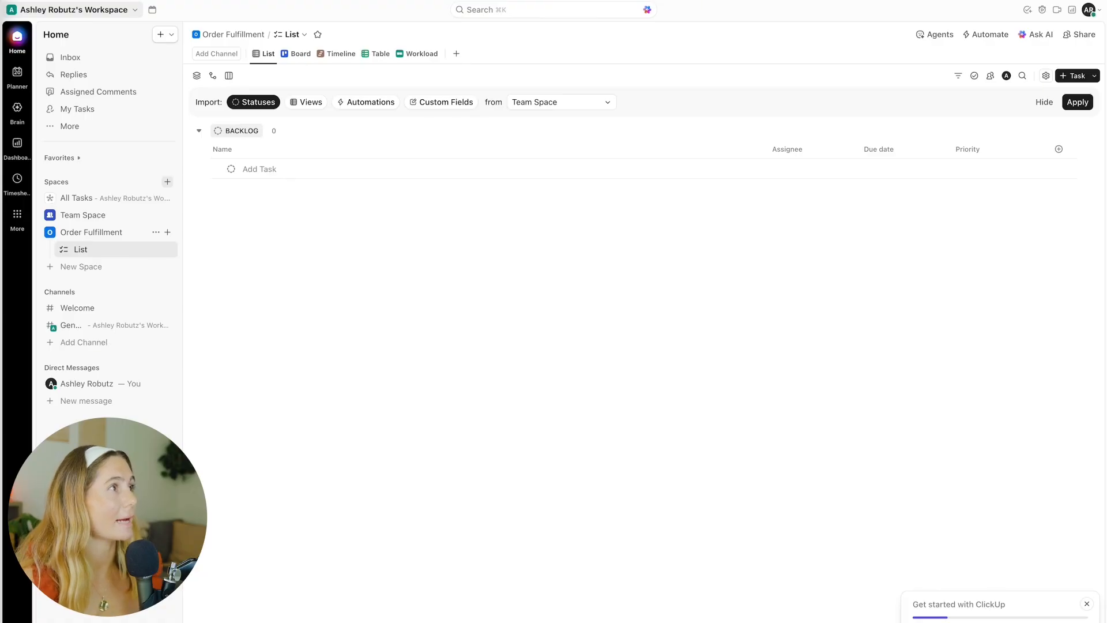
# Step: Rename the Backlog status to Active Orders and apply the change to the entire space
pyautogui.doubleClick(240, 131)
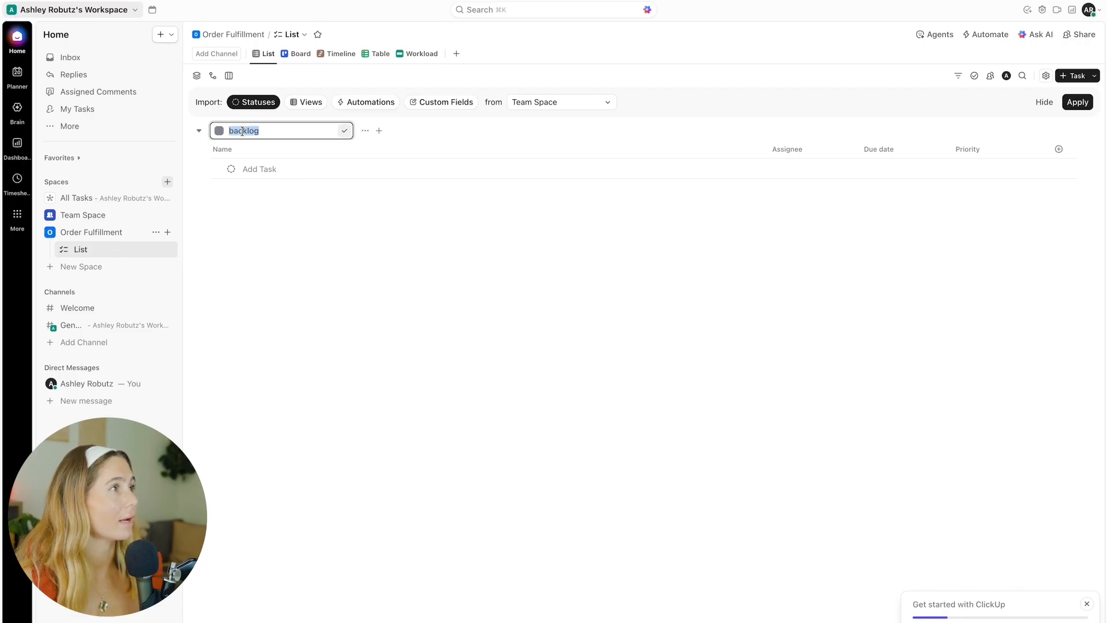
pyautogui.click(297, 53)
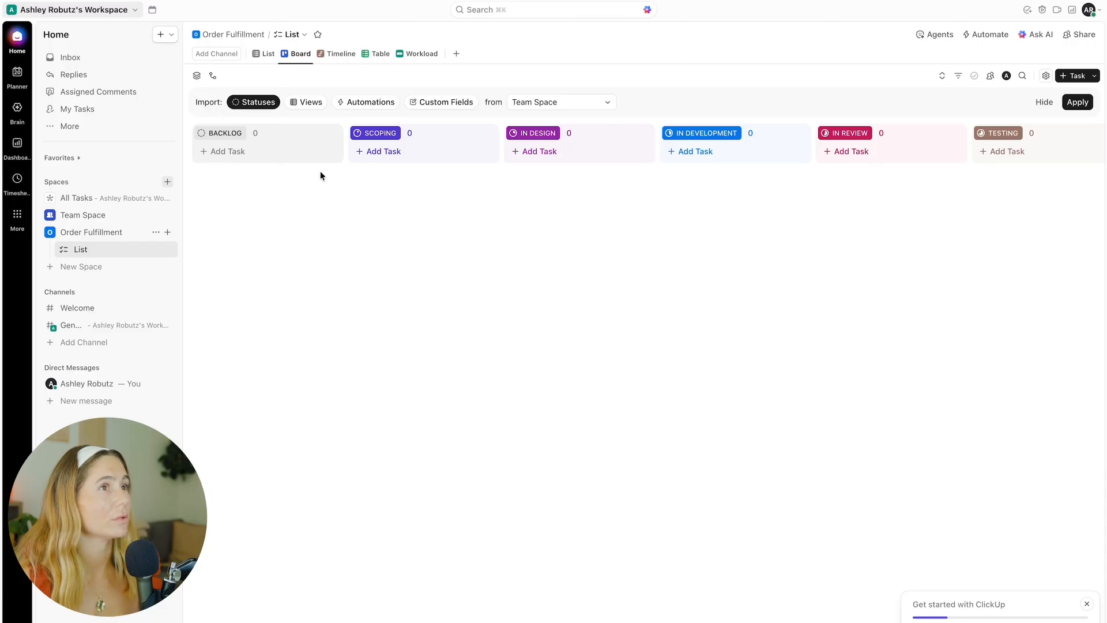
pyautogui.hscroll(4, 858, 136)
pyautogui.hscroll(-4, 851, 135)
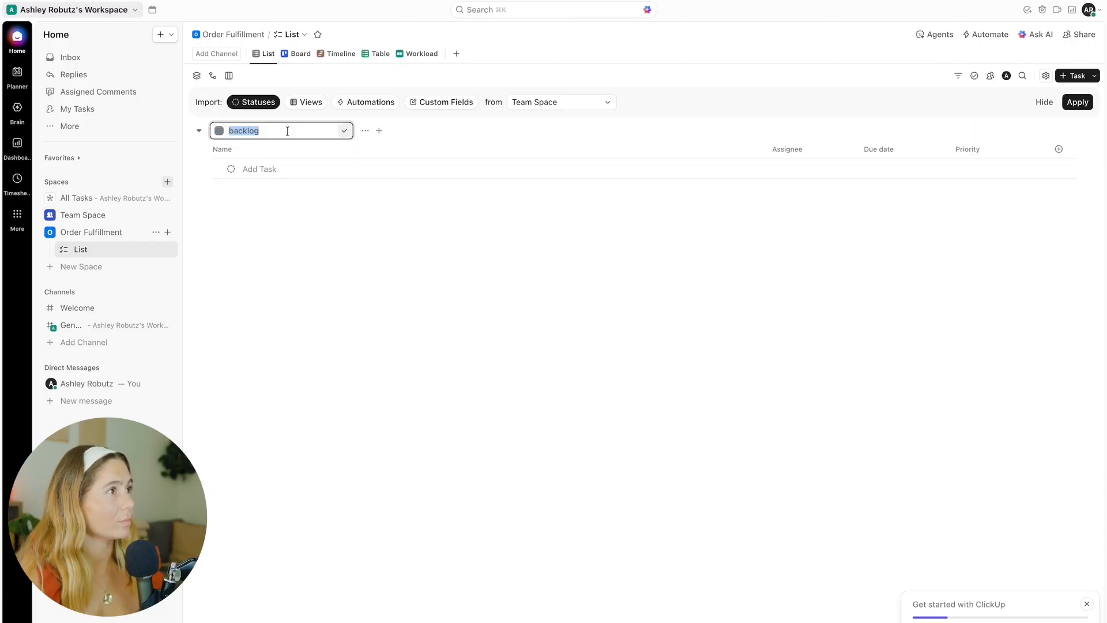
pyautogui.write('Active Orders')
pyautogui.press('Return')
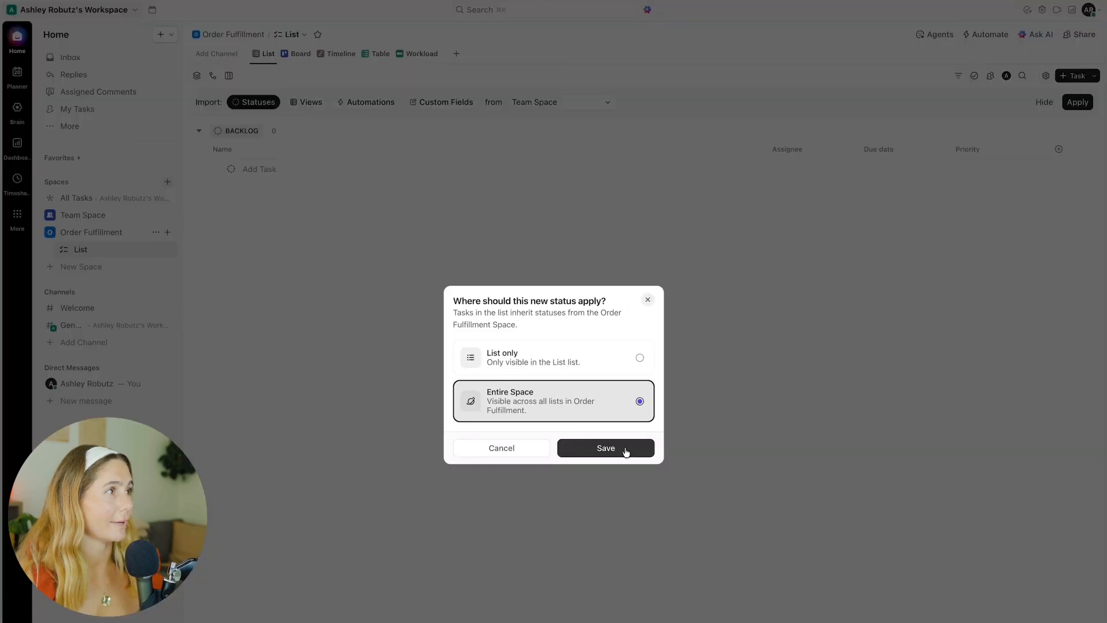
pyautogui.click(621, 448)
# Step: Sort the list by name and add a custom field named Order Number
pyautogui.click(286, 152)
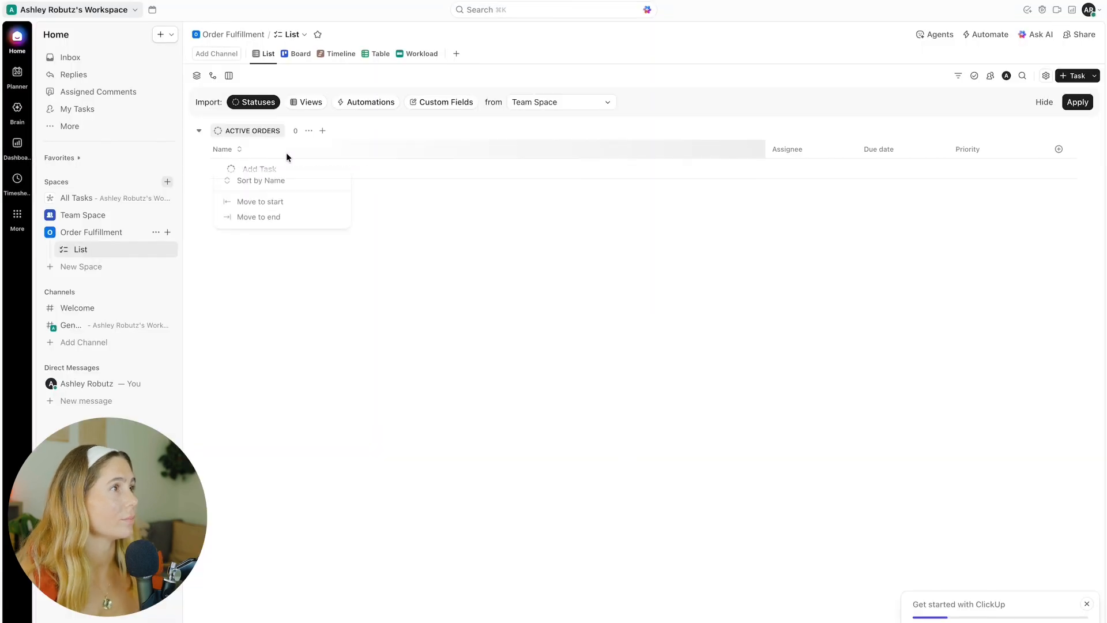
pyautogui.click(270, 181)
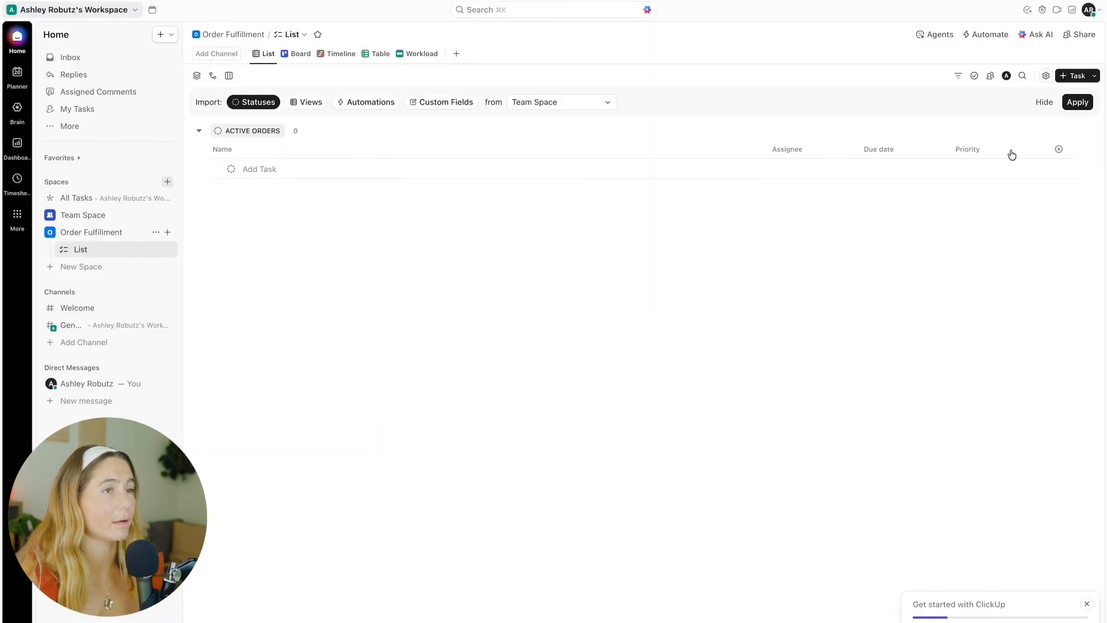
pyautogui.click(1059, 148)
pyautogui.write('order numb')
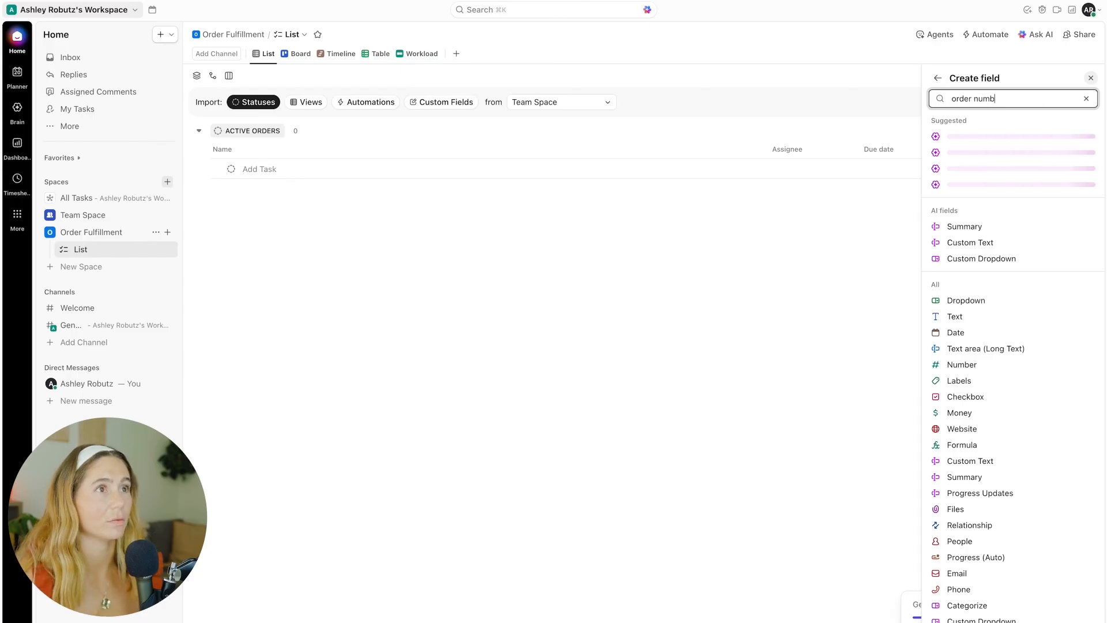
pyautogui.write('Orde')
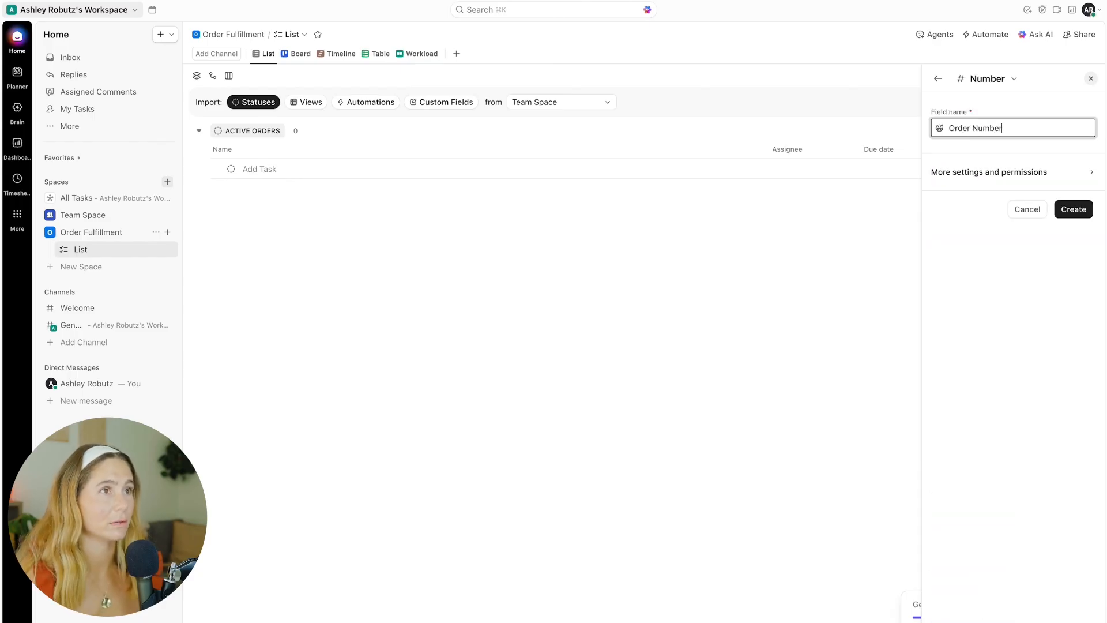
pyautogui.write('r Number')
pyautogui.press('Return')
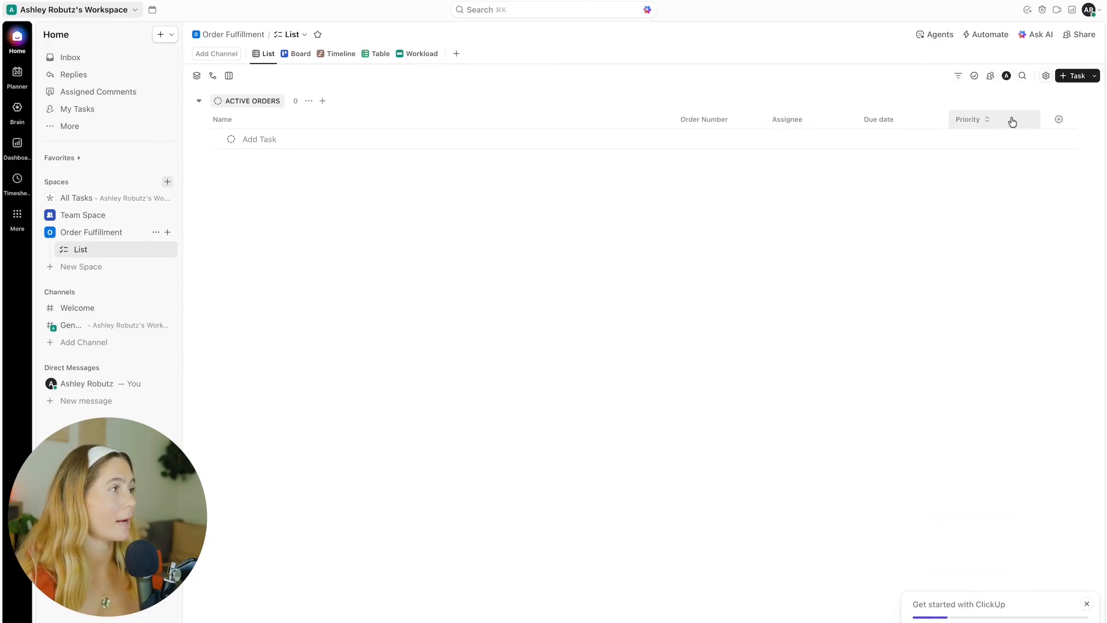
# Step: Add custom fields named Customer Name and Product to the list
pyautogui.click(1059, 119)
pyautogui.write('p')
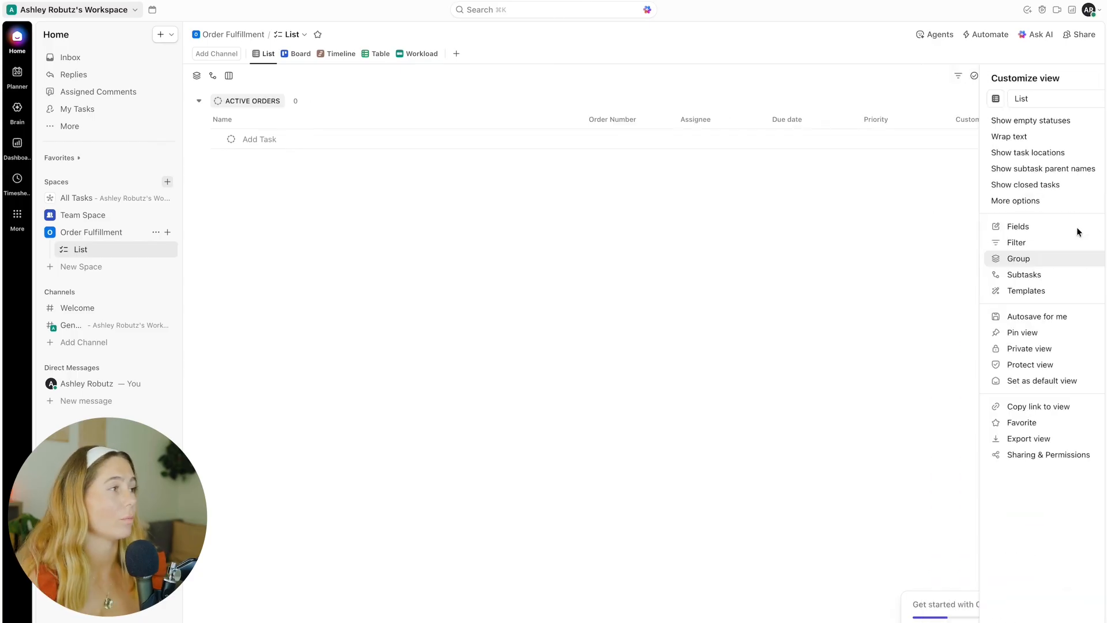
pyautogui.press('Escape')
pyautogui.click(1060, 120)
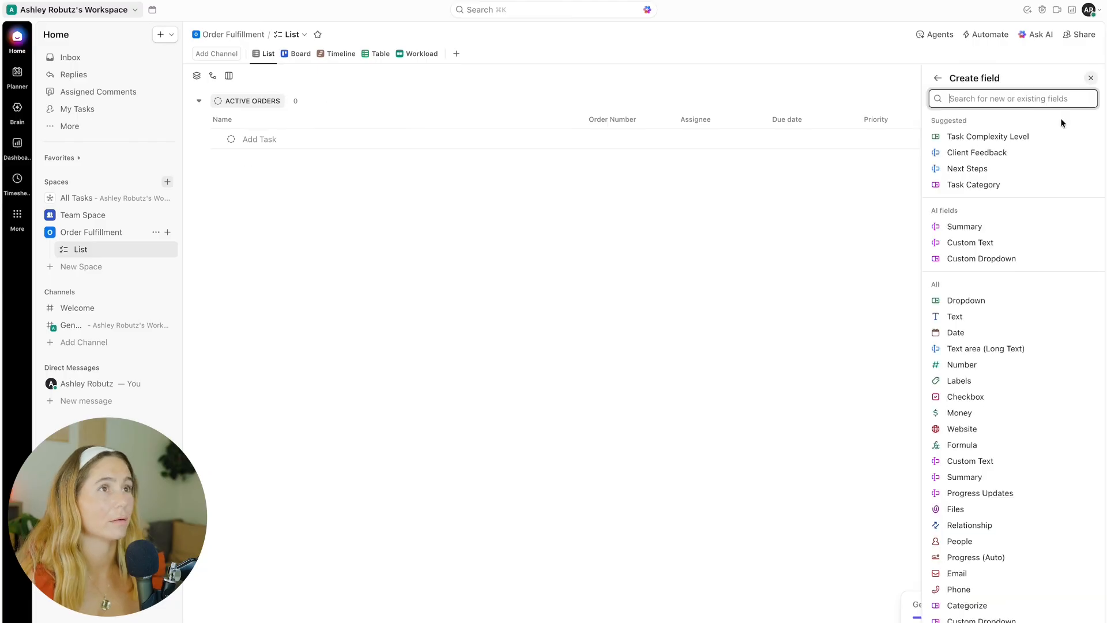
pyautogui.write('Product')
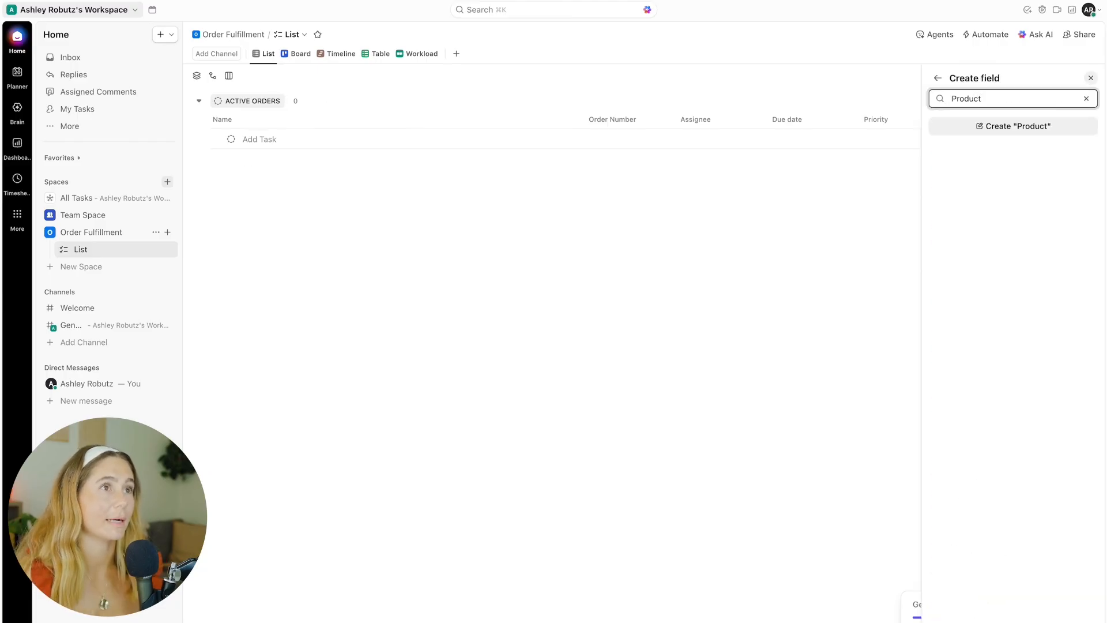
pyautogui.click(1039, 125)
pyautogui.press('Return')
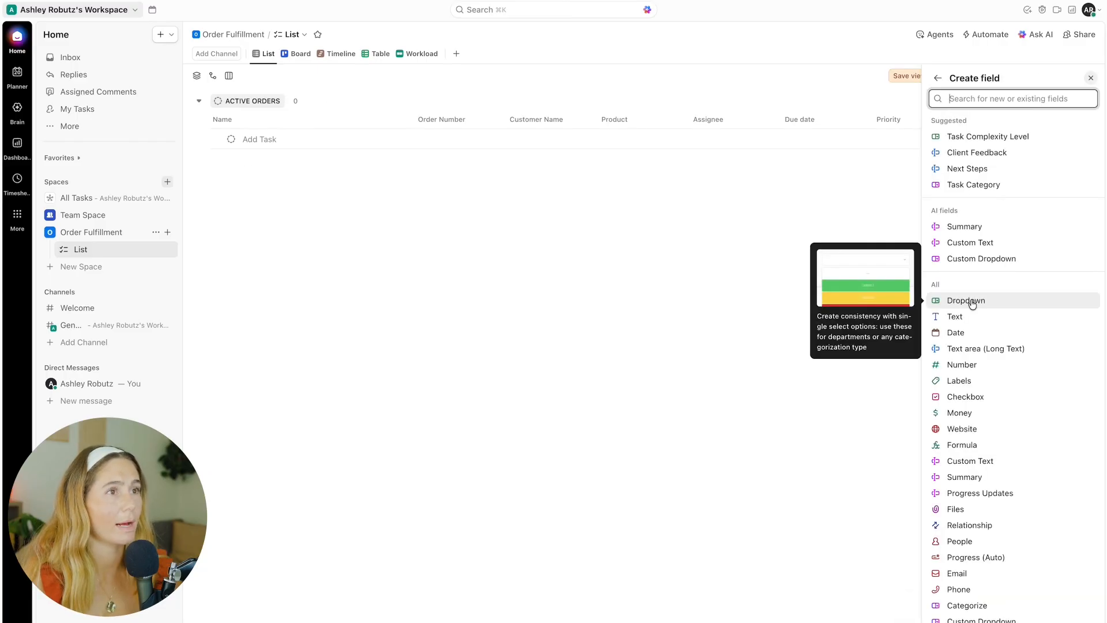
# Step: Create a dropdown field named Status with options Processing, Packaged, Shipped and Delivered
pyautogui.click(978, 299)
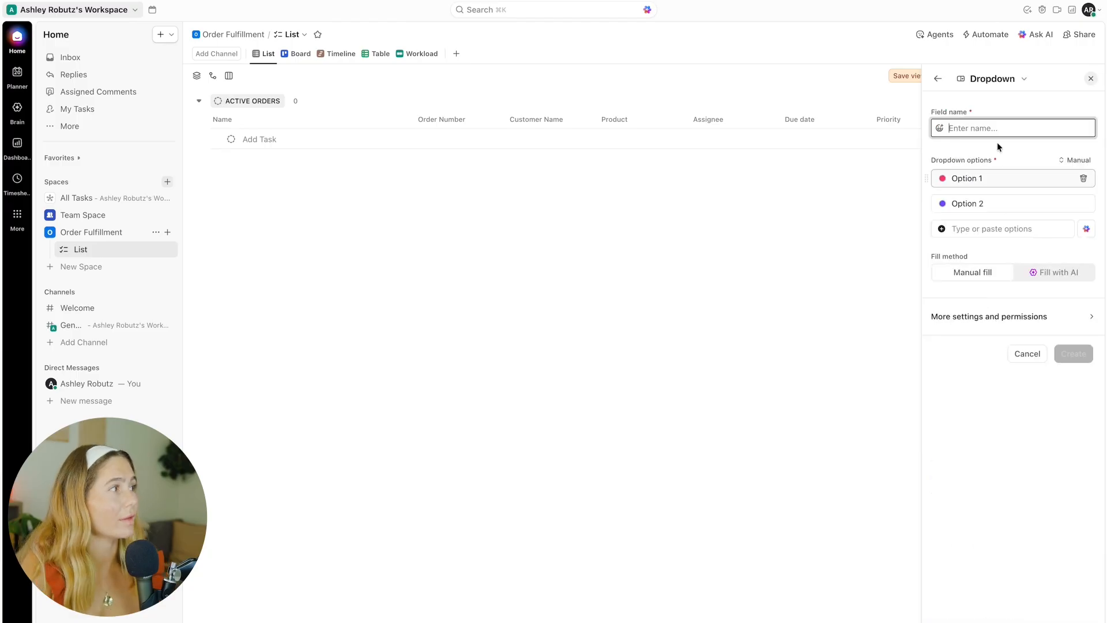
pyautogui.write('Status')
pyautogui.click(1012, 176)
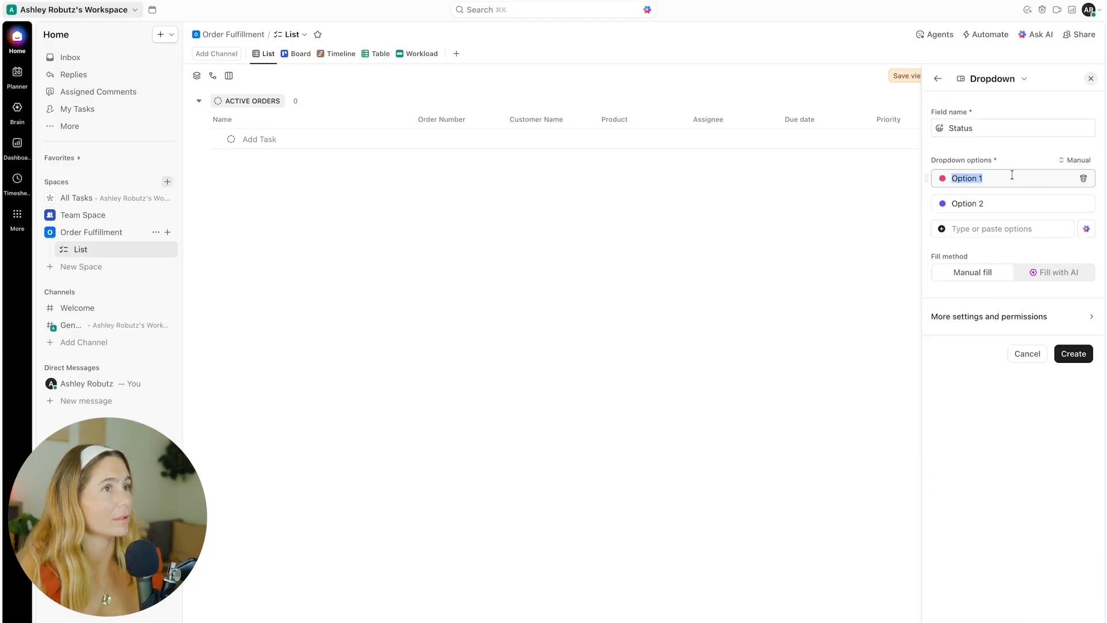
pyautogui.write('Processing')
pyautogui.press('Return')
pyautogui.write('Packaged')
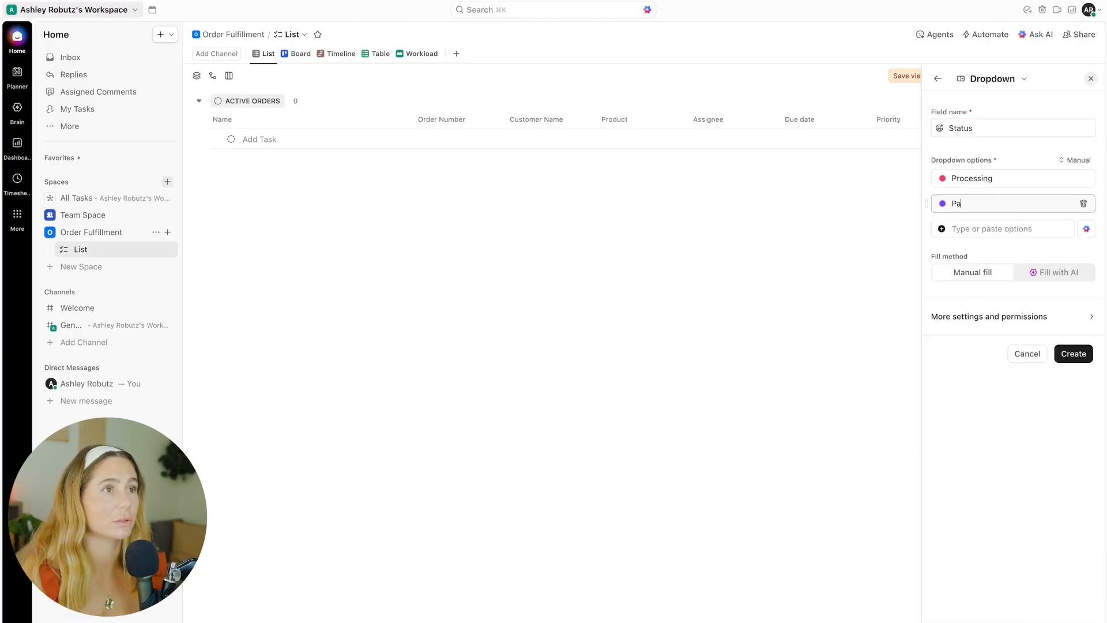
pyautogui.press('Return')
pyautogui.write('Shipped')
pyautogui.press('Return')
pyautogui.write('Delivered')
pyautogui.press('Return')
pyautogui.click(1073, 403)
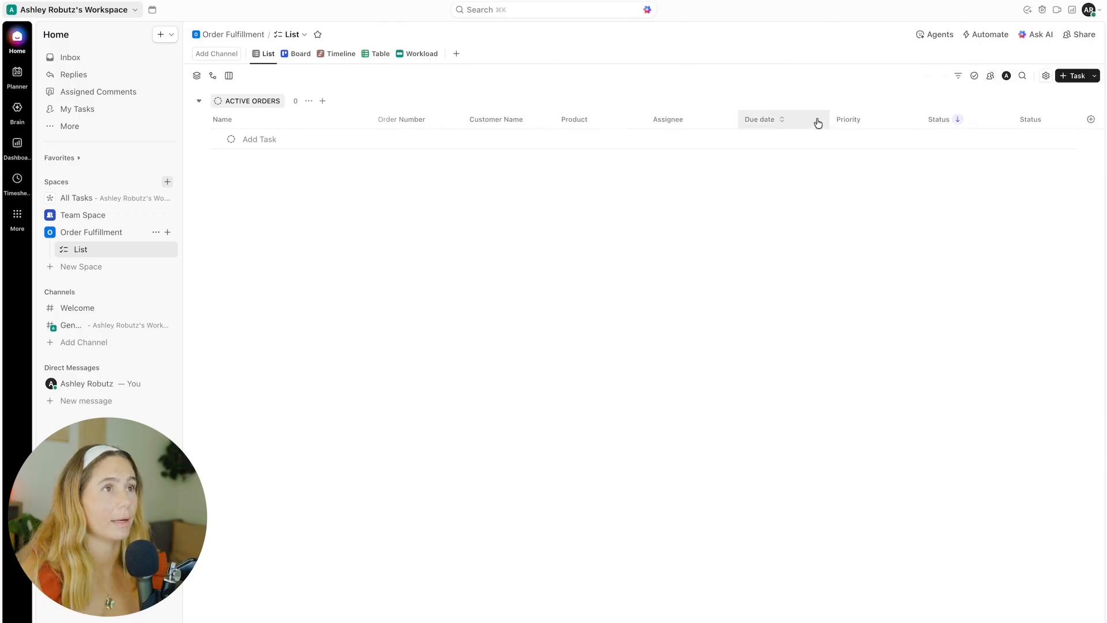
# Step: Add a text custom field named Notes
pyautogui.click(1091, 119)
pyautogui.write('notes')
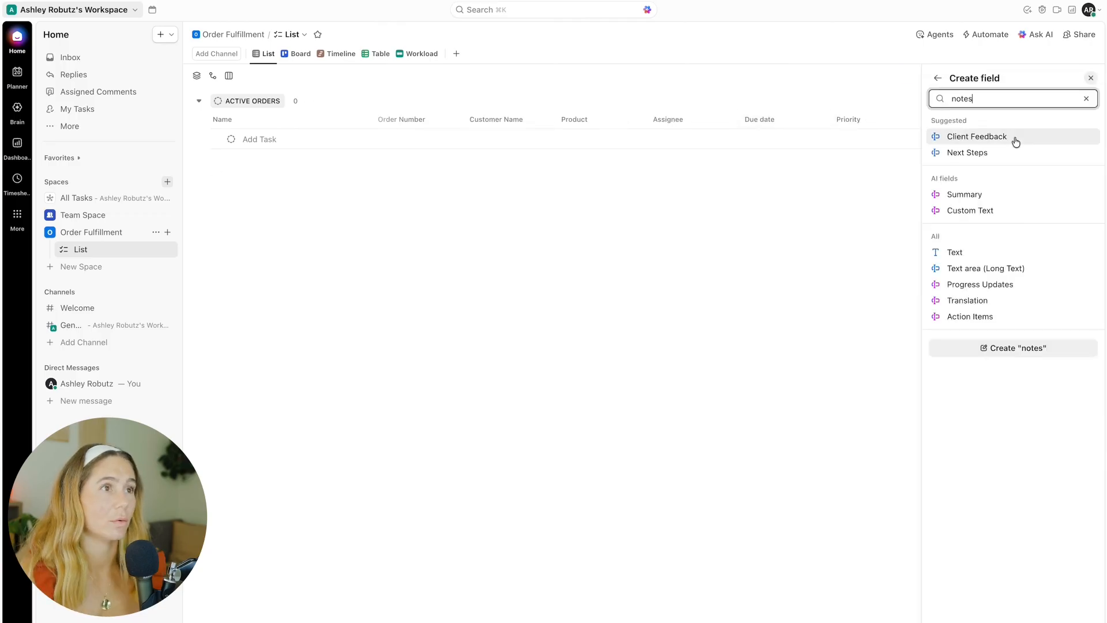
pyautogui.click(977, 249)
pyautogui.click(1075, 256)
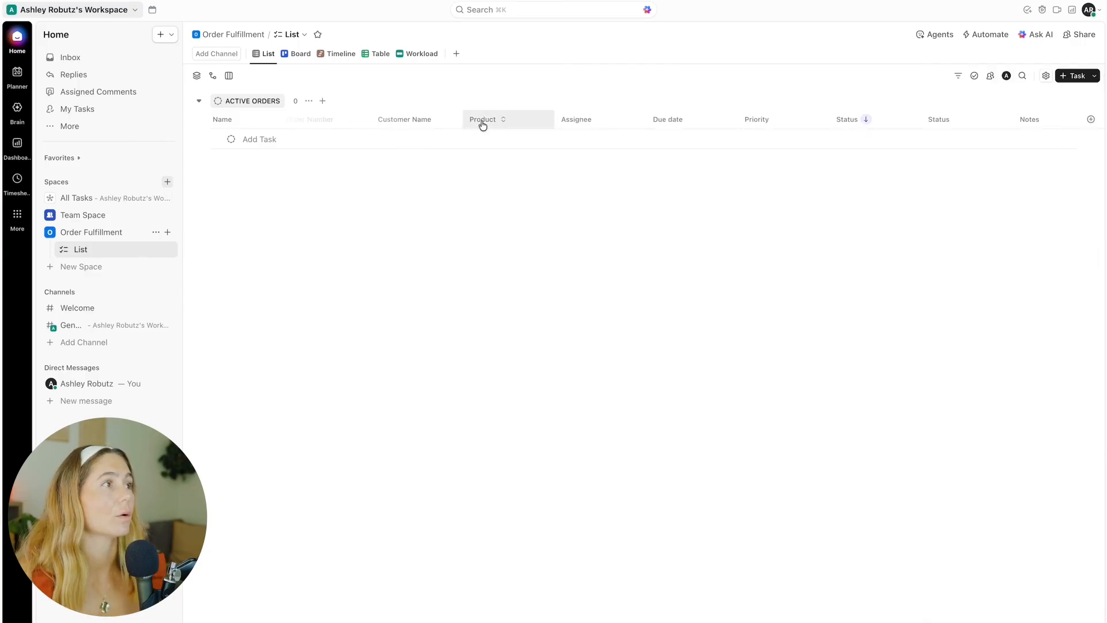
pyautogui.hscroll(-2, 482, 124)
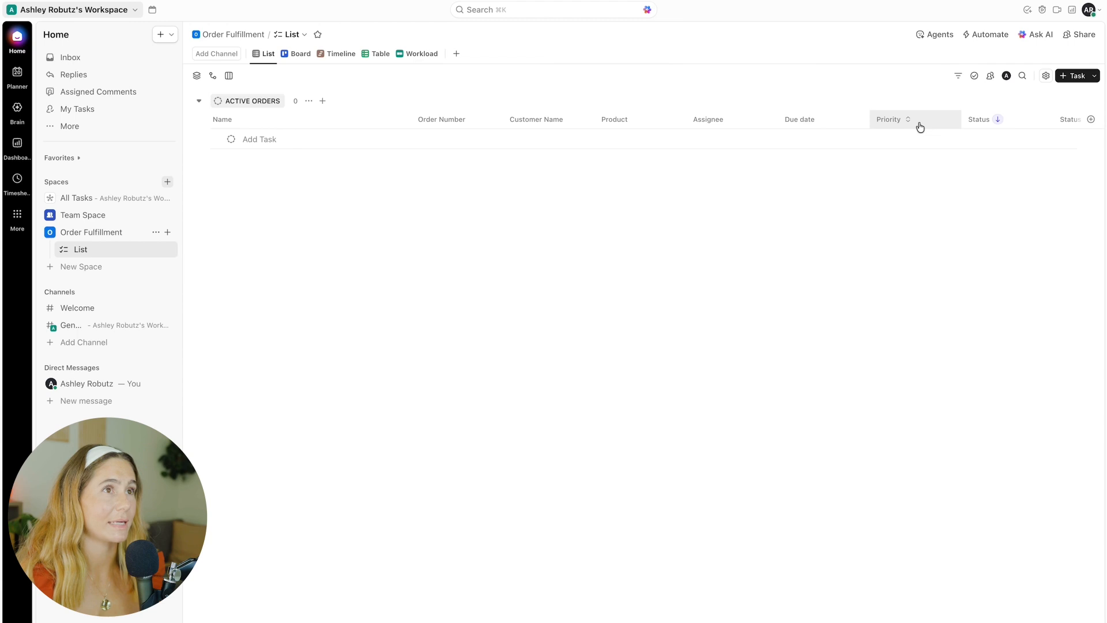
pyautogui.click(892, 120)
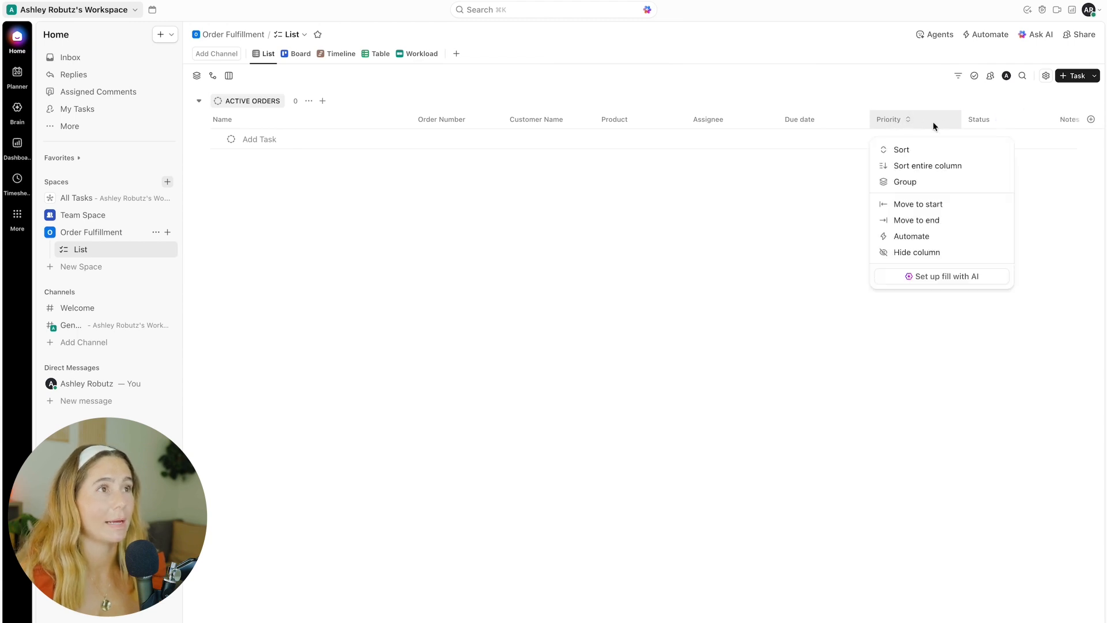
pyautogui.click(862, 161)
pyautogui.click(915, 123)
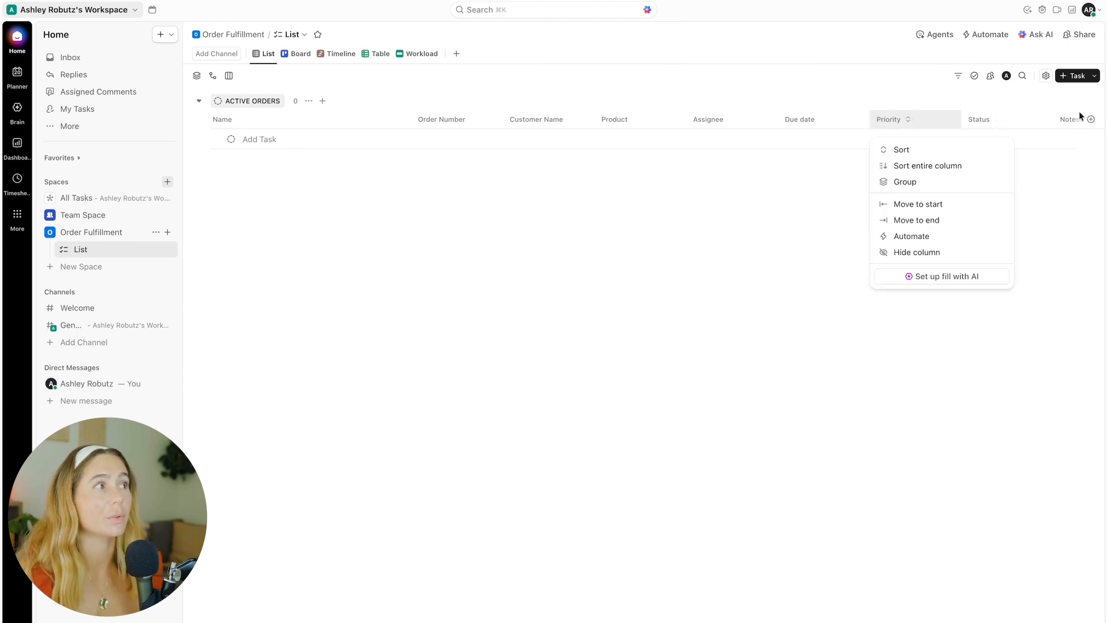
pyautogui.click(670, 196)
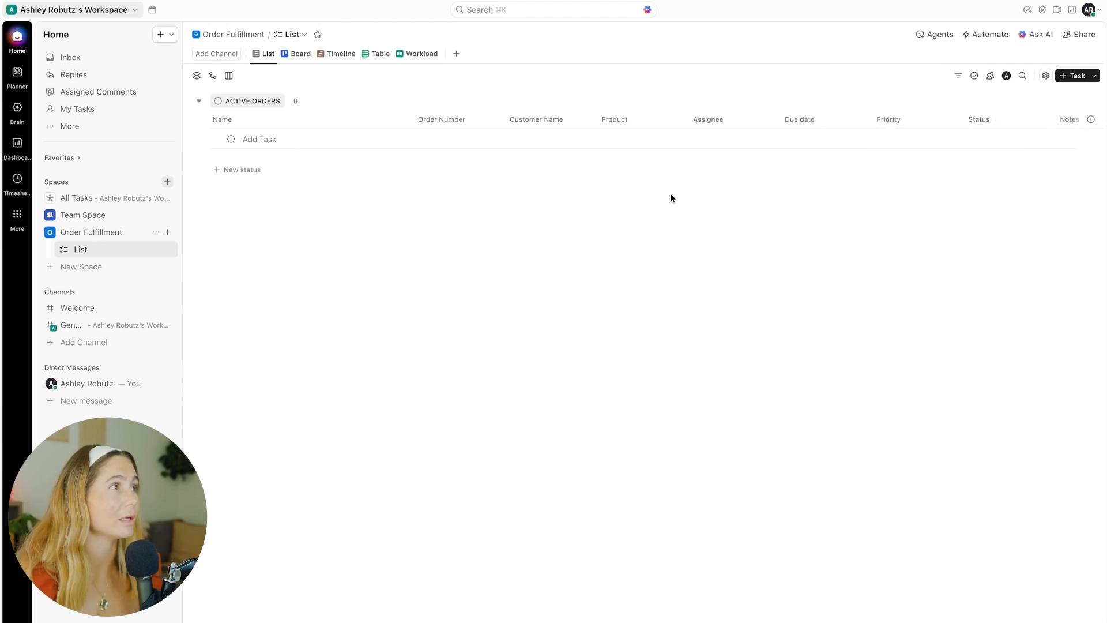
# Step: Switch to the Board view and group its columns by the custom Status dropdown field
pyautogui.click(300, 53)
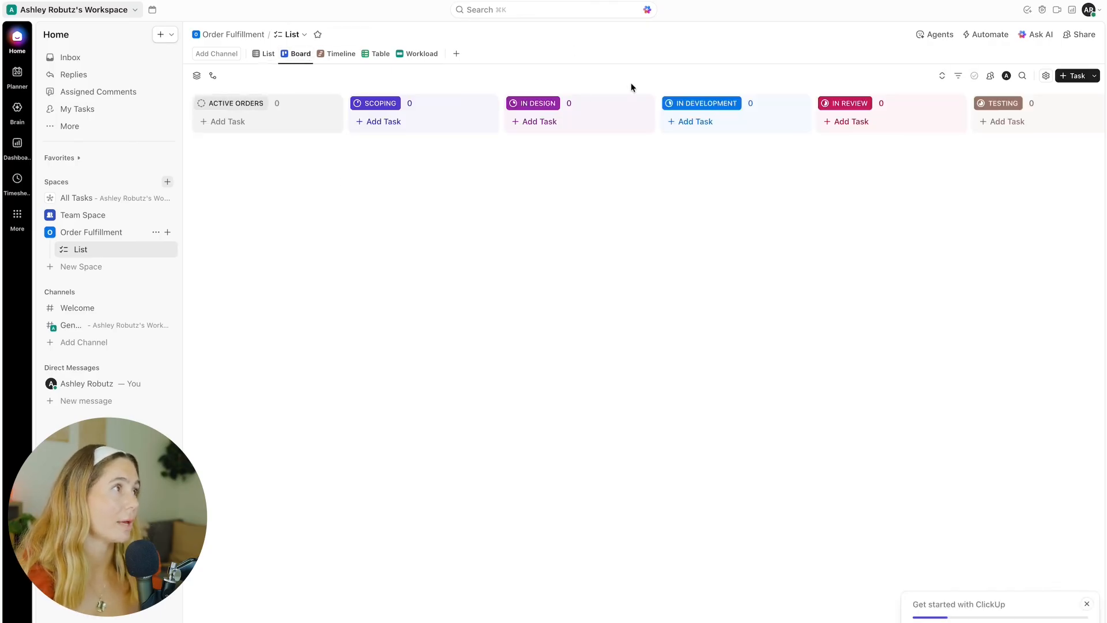
pyautogui.click(1046, 75)
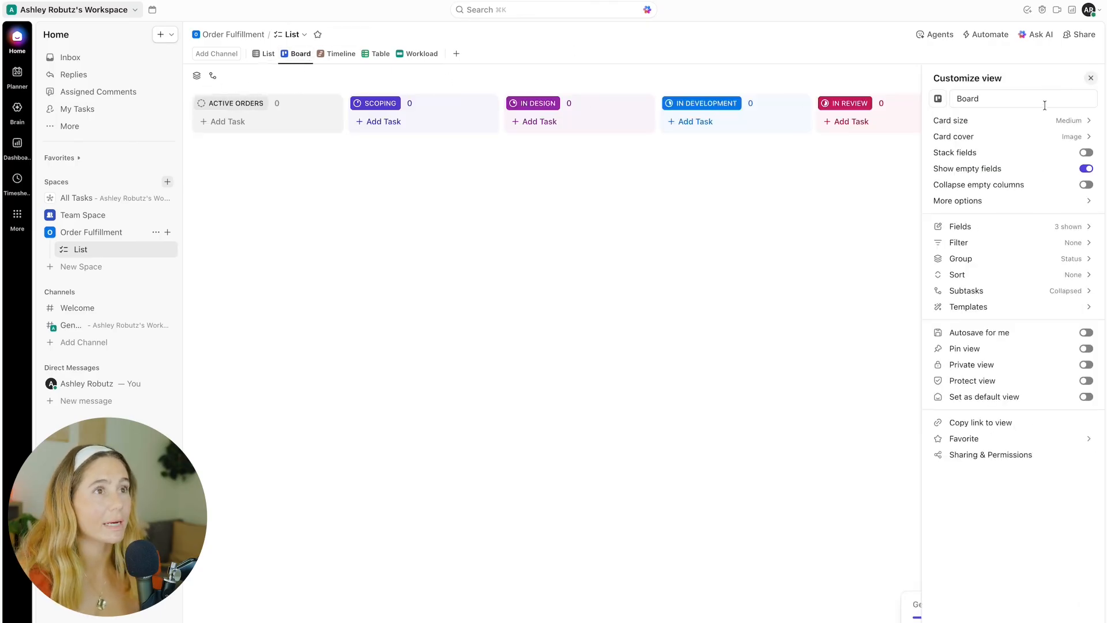
pyautogui.click(1087, 259)
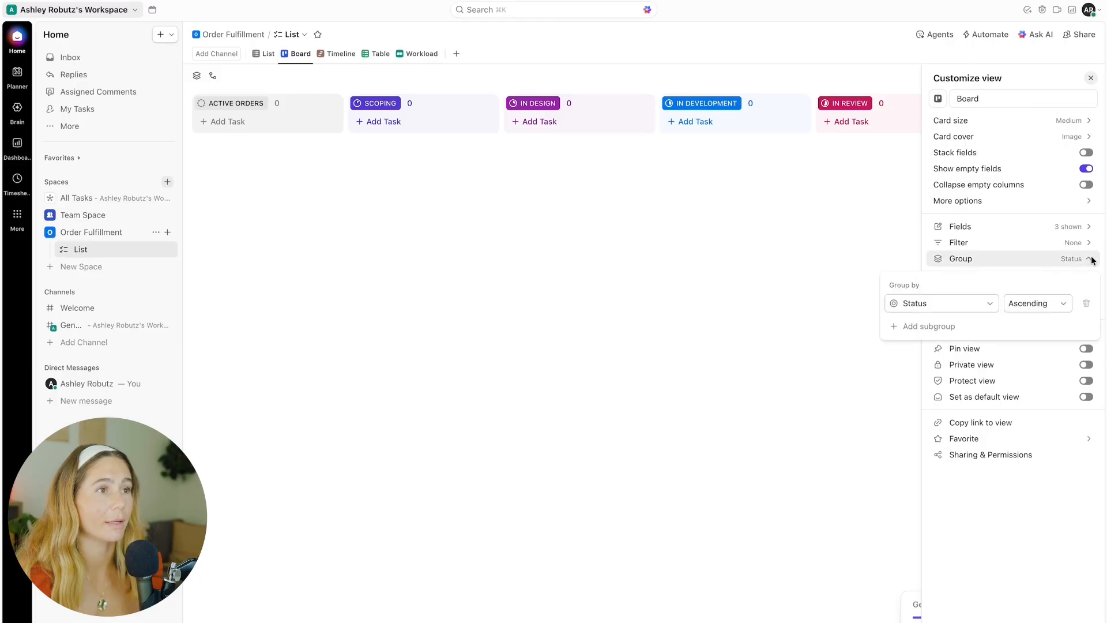
pyautogui.click(942, 303)
pyautogui.click(917, 430)
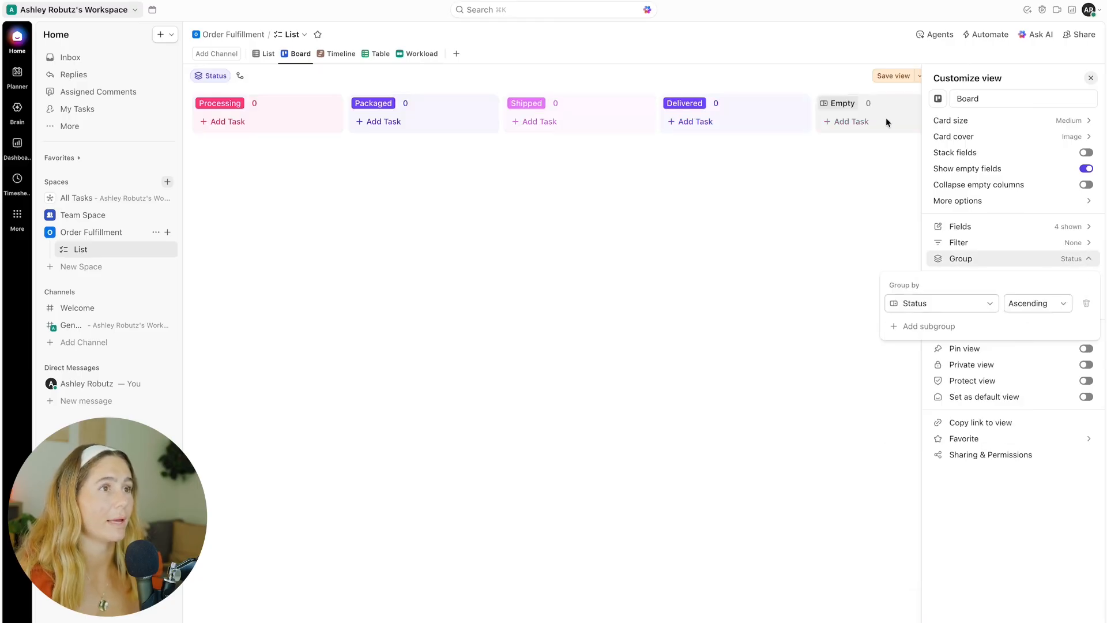
pyautogui.click(819, 185)
pyautogui.click(1092, 78)
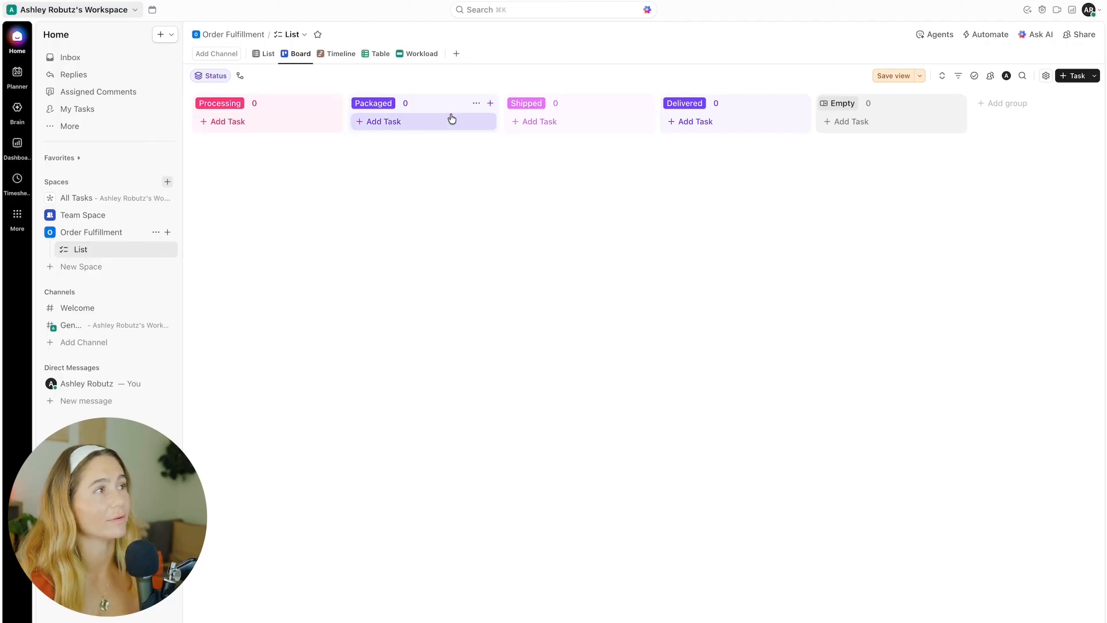
# Step: Create a task named Active order 1 SKU in Active Orders, assigned to me, due Friday 24 October, with High priority
pyautogui.click(265, 53)
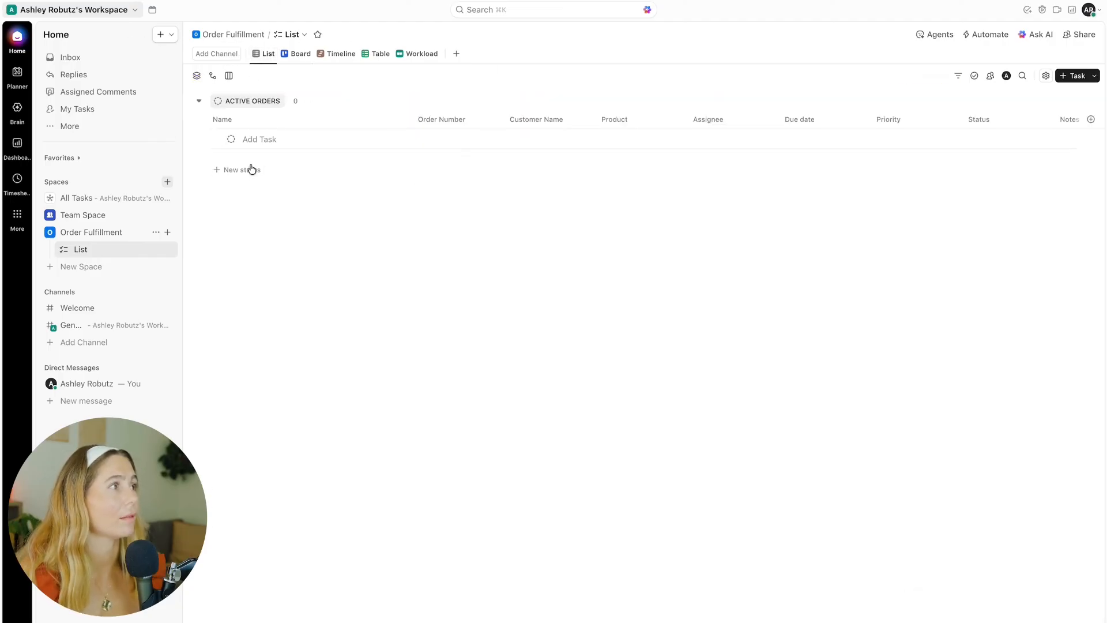
pyautogui.click(252, 169)
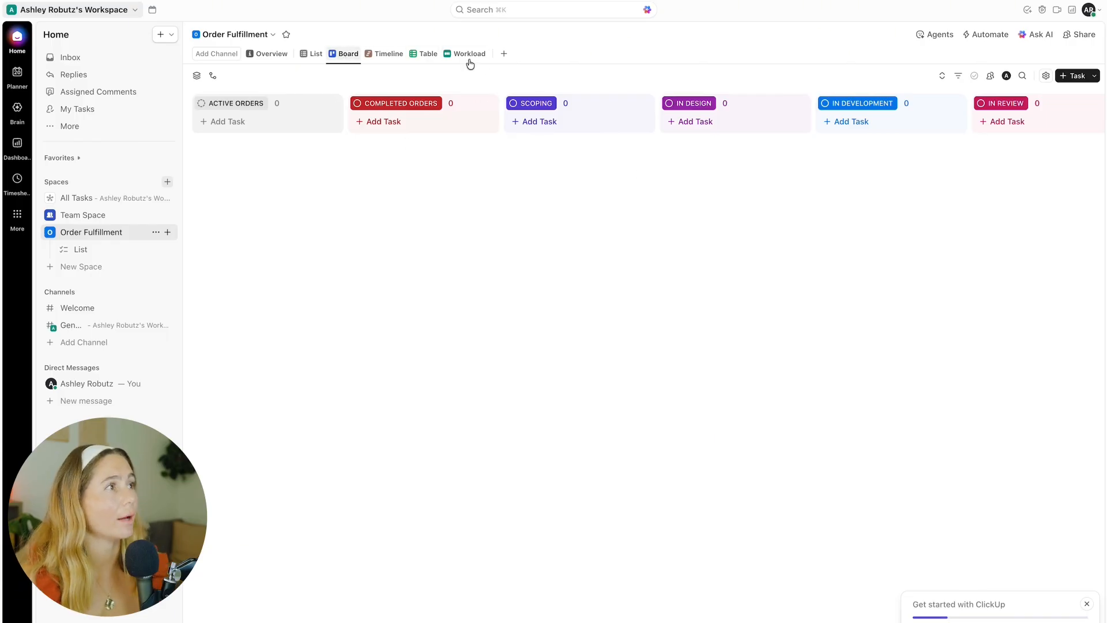
pyautogui.click(225, 121)
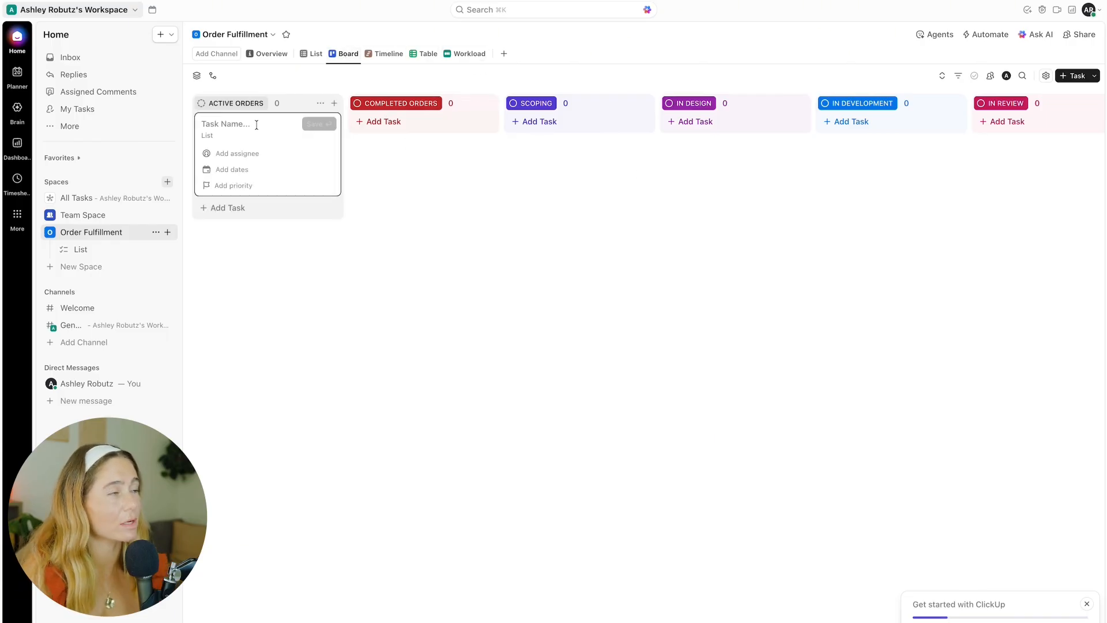
pyautogui.write('Active order 1')
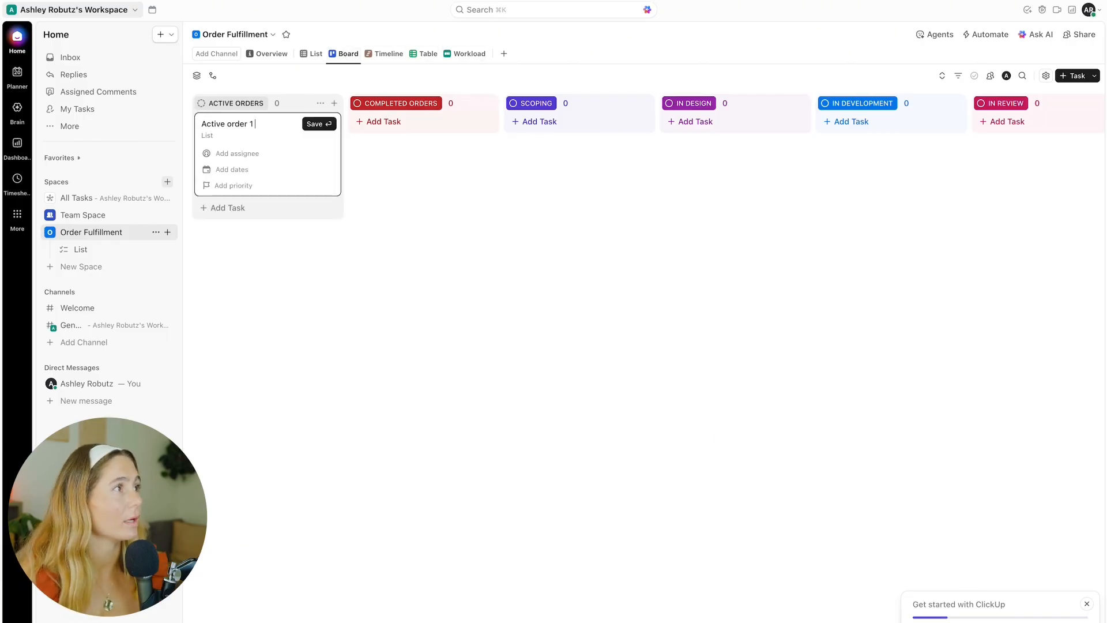
pyautogui.click(249, 154)
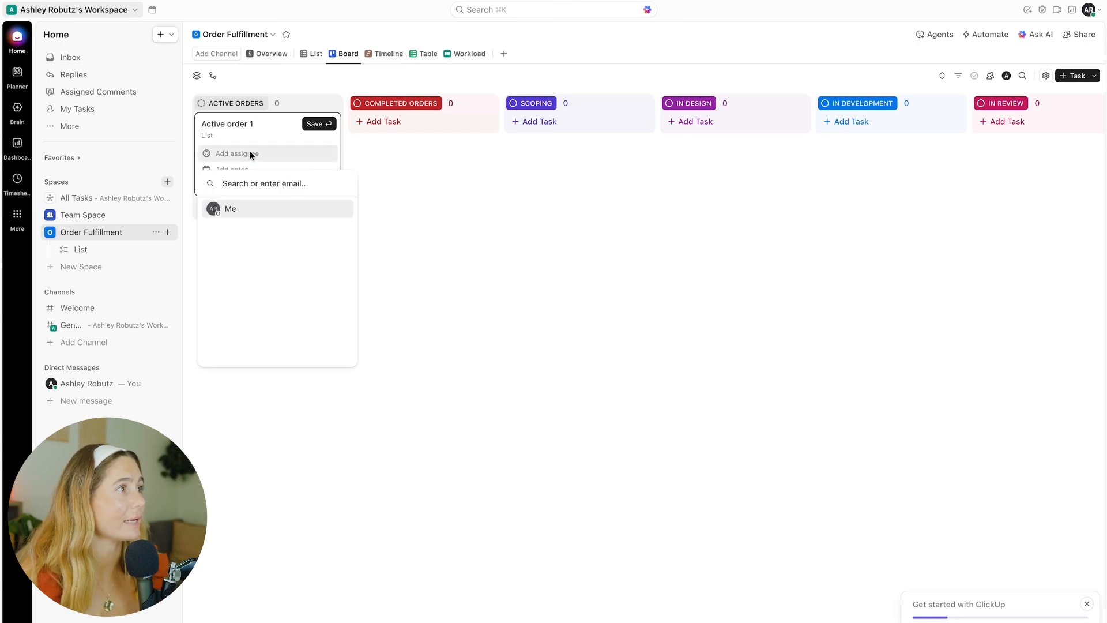
pyautogui.click(237, 210)
pyautogui.click(254, 169)
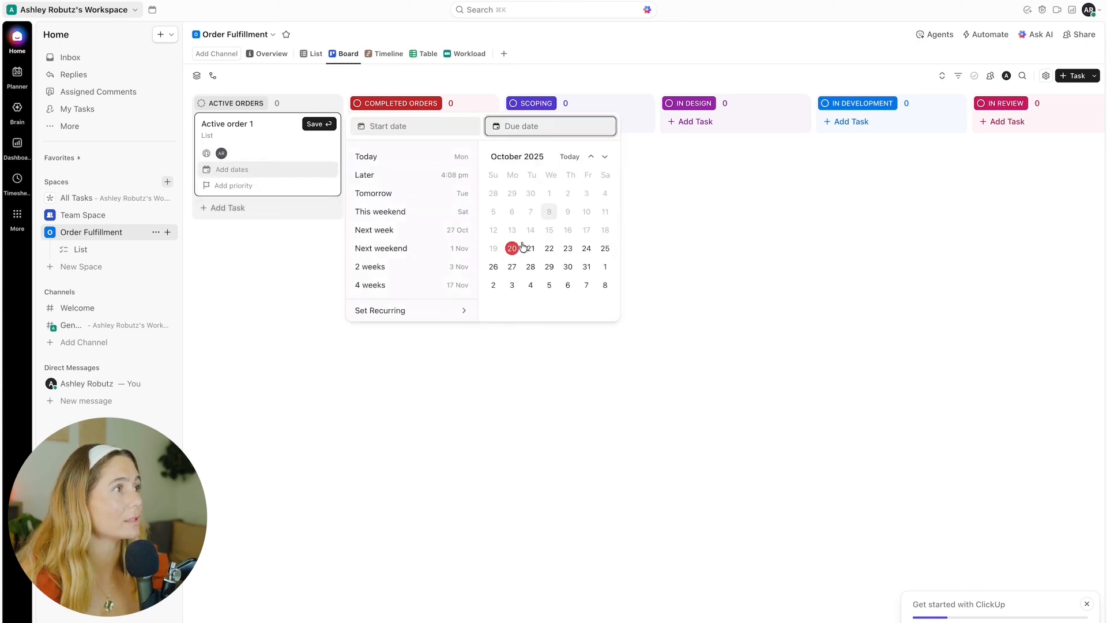
pyautogui.click(587, 248)
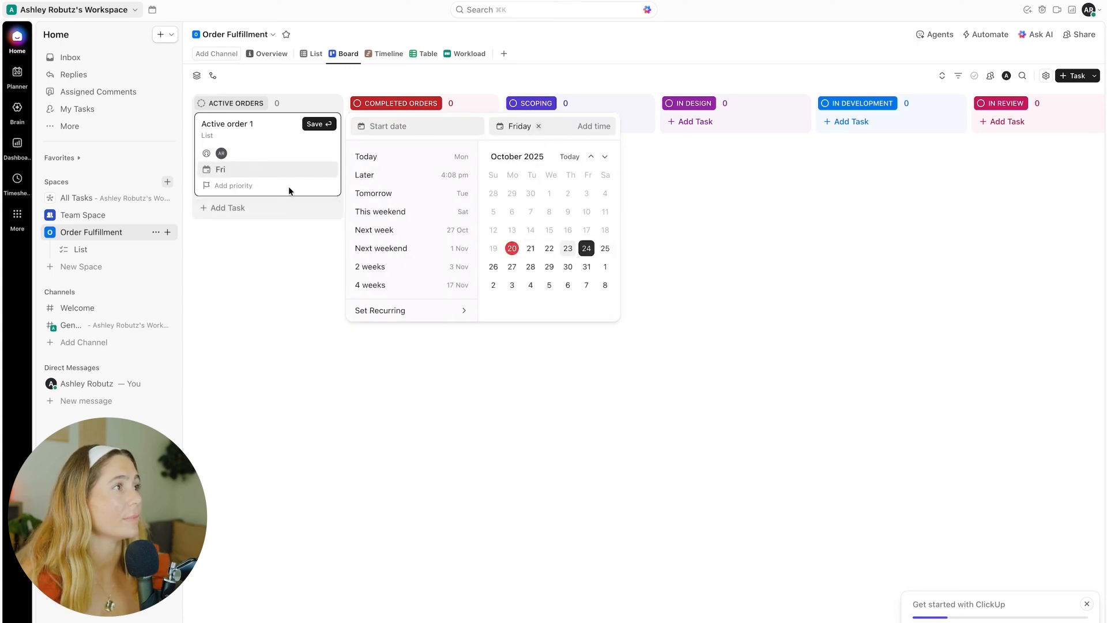
pyautogui.click(252, 120)
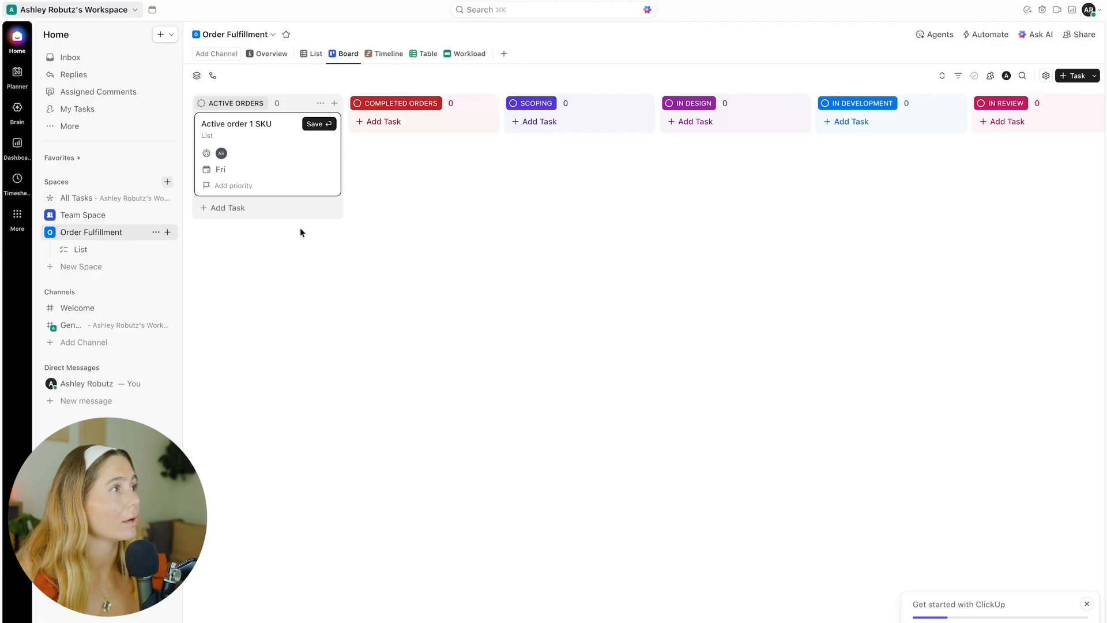
pyautogui.click(231, 185)
pyautogui.click(239, 245)
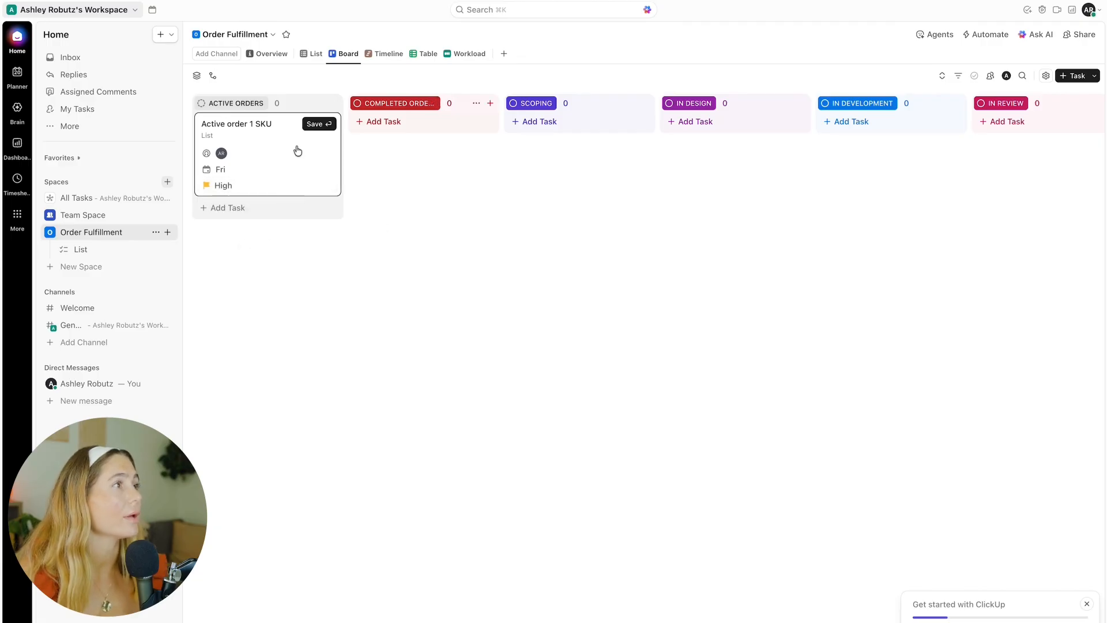
pyautogui.click(319, 124)
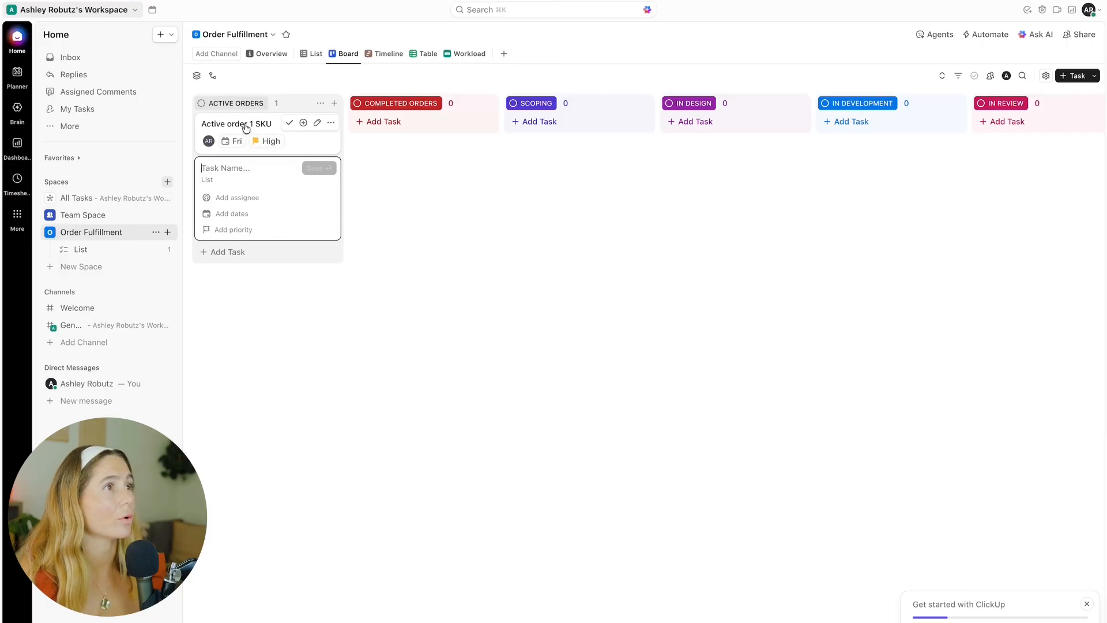
# Step: Move the task into the Scoping column and add a Dashboard view to the space
pyautogui.moveTo(243, 123); pyautogui.dragTo(532, 118)
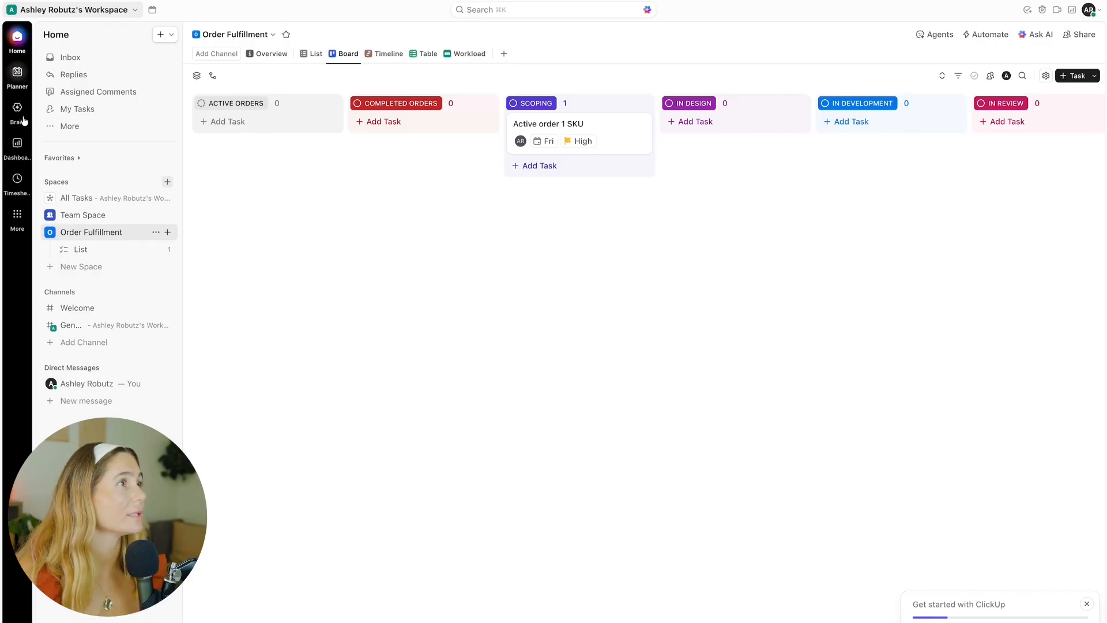
pyautogui.click(504, 54)
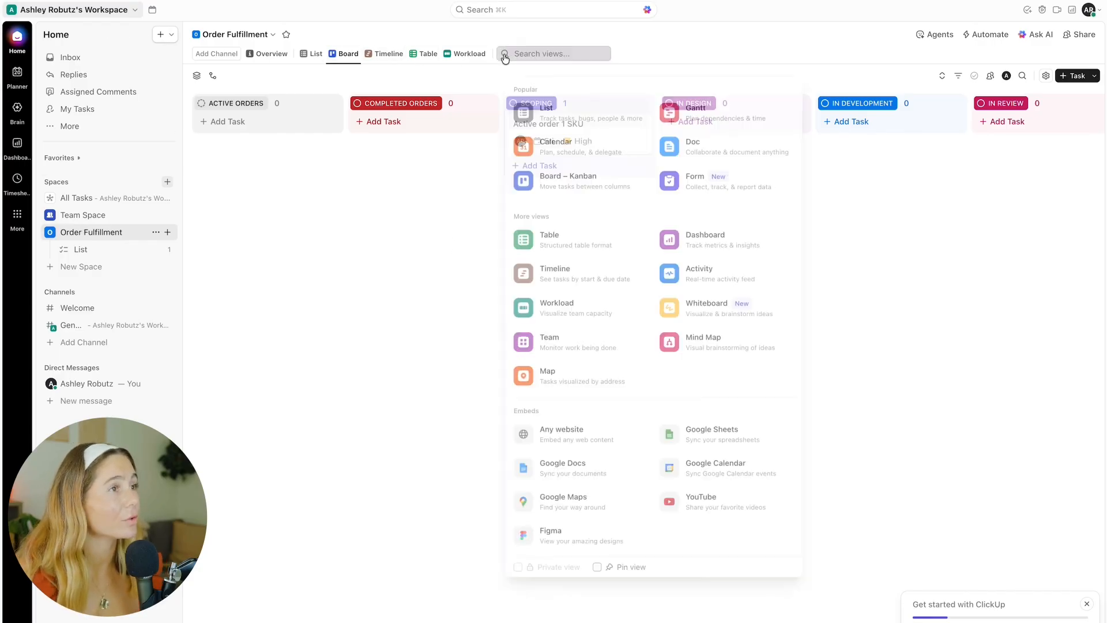
pyautogui.click(736, 230)
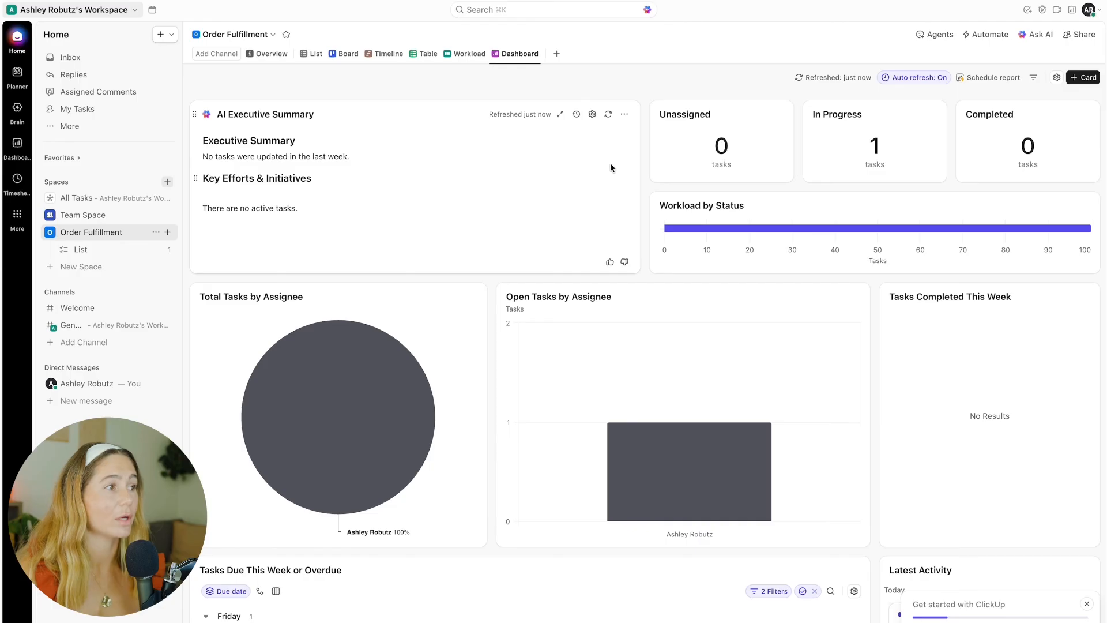
pyautogui.scroll(-3, 705, 188)
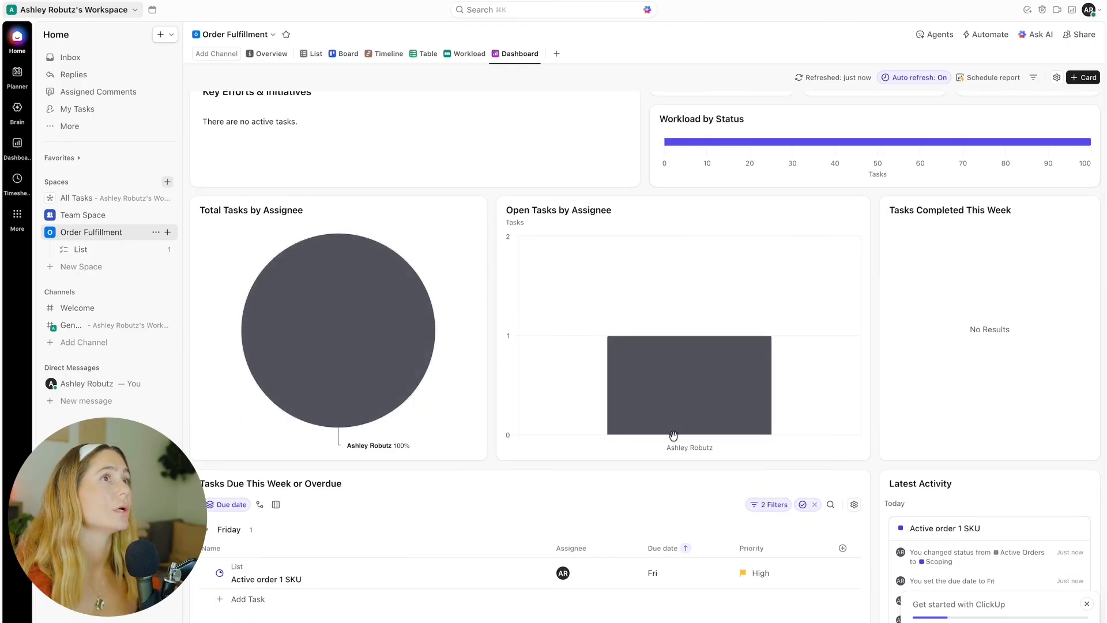
pyautogui.scroll(3, 596, 319)
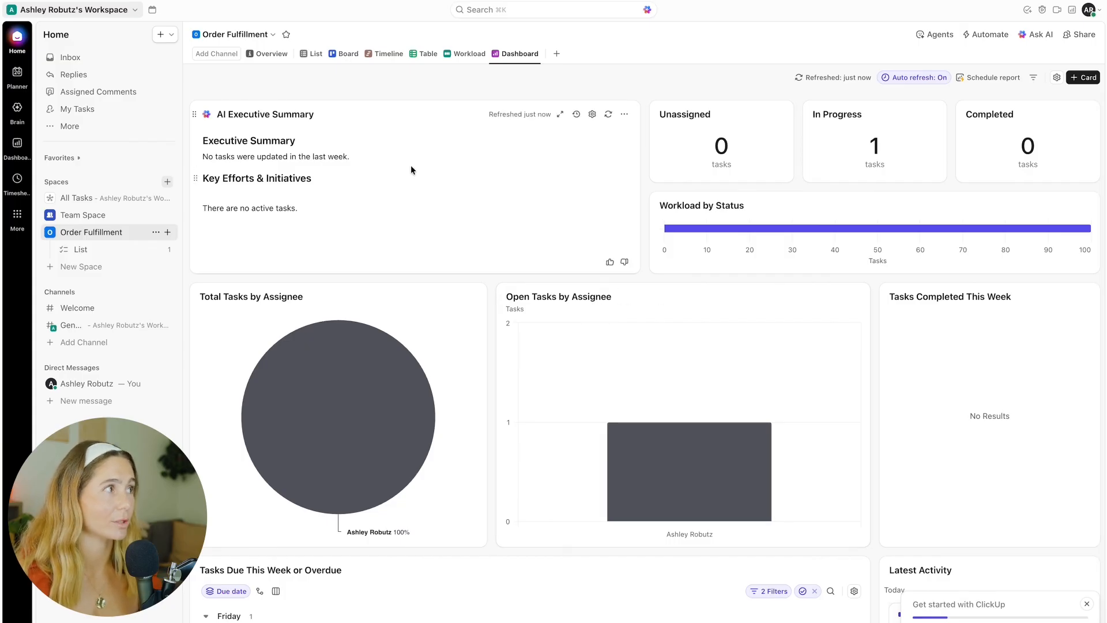
# Step: Add a Calendar view to the space and open the task from it to review its custom fields
pyautogui.click(555, 56)
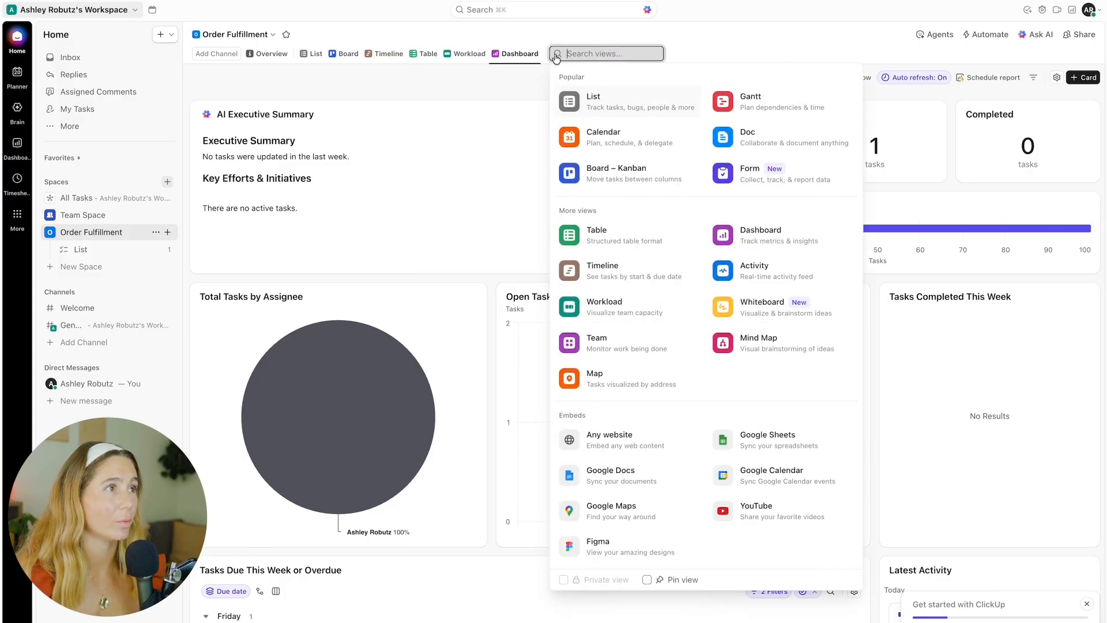
pyautogui.click(641, 130)
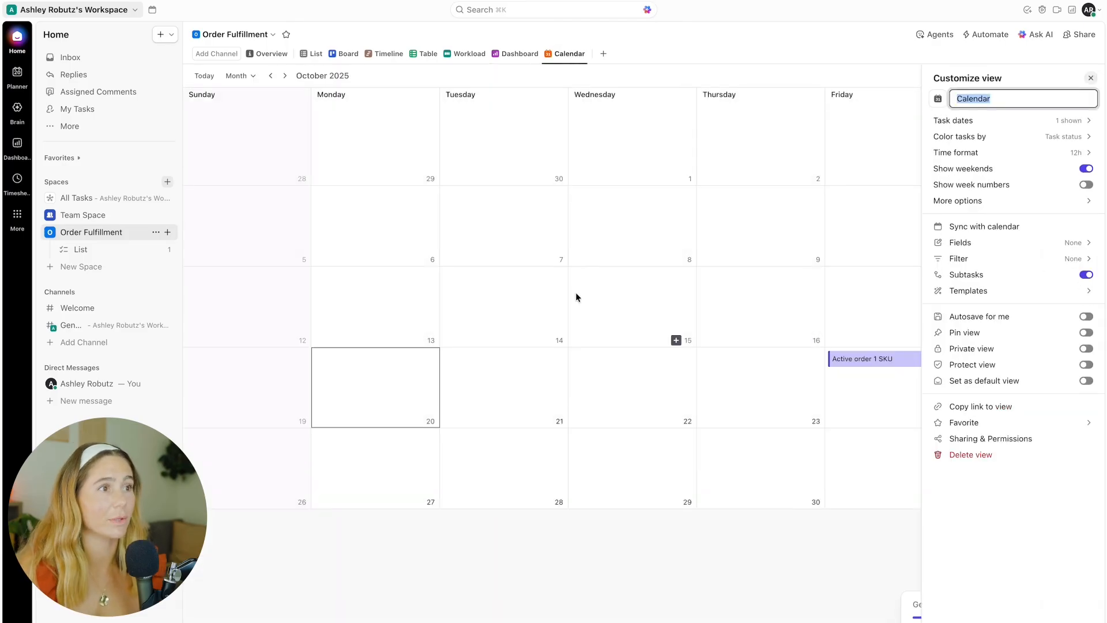
pyautogui.click(867, 359)
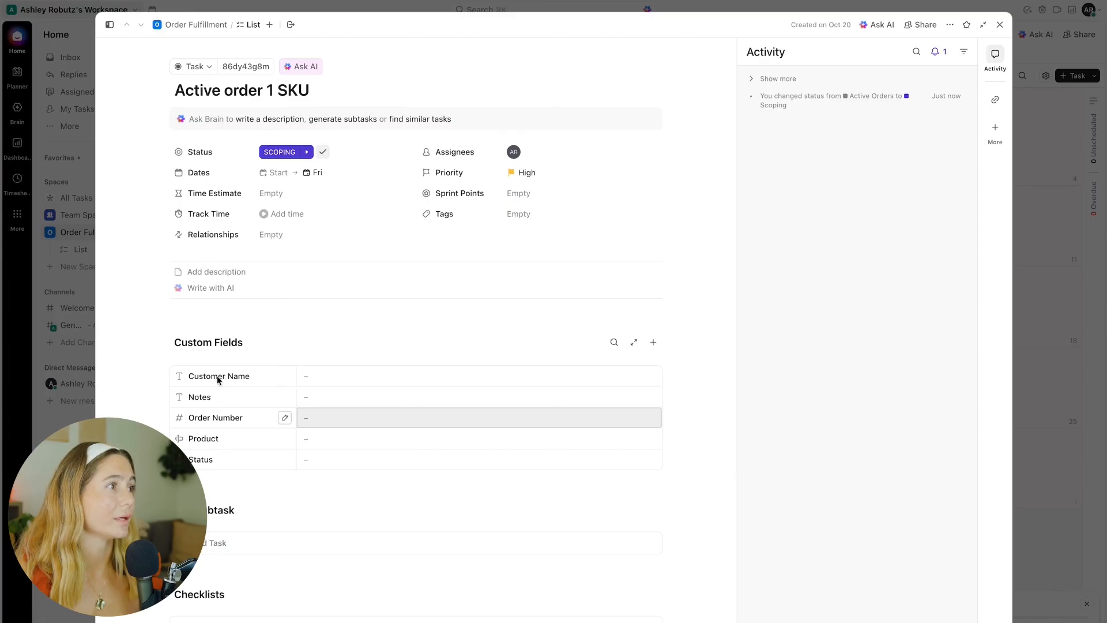
pyautogui.click(358, 273)
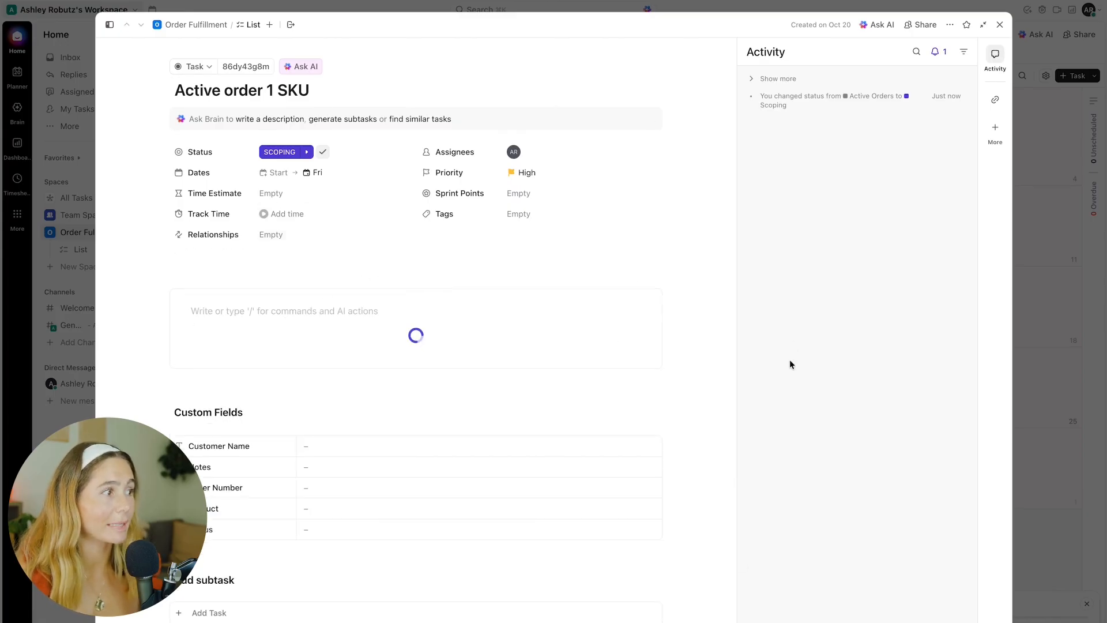
pyautogui.scroll(-3, 240, 391)
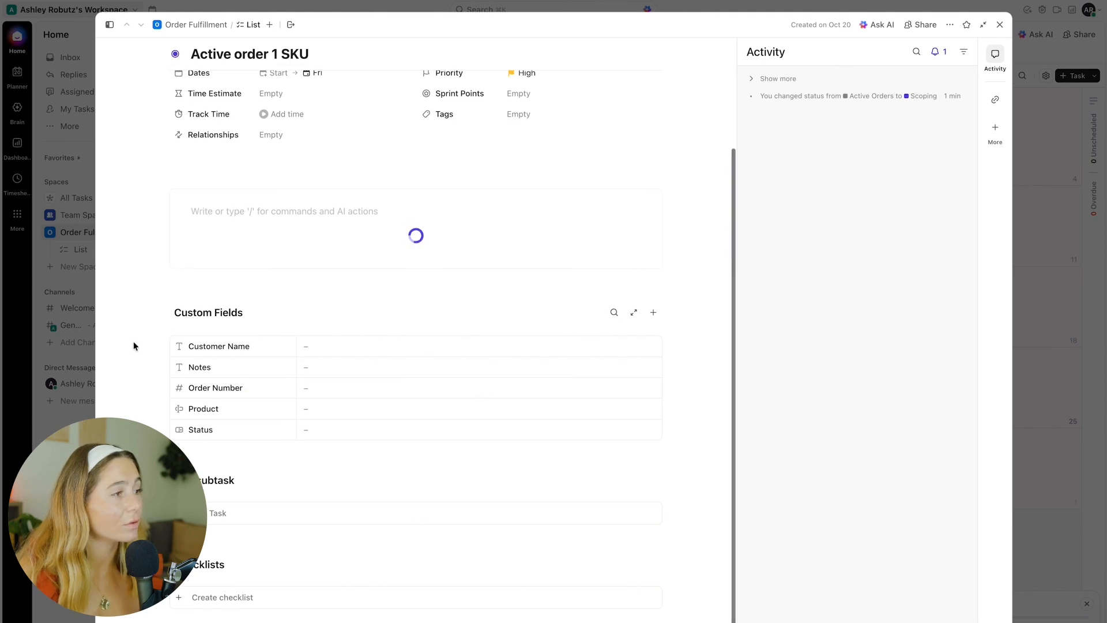
pyautogui.scroll(-1, 412, 471)
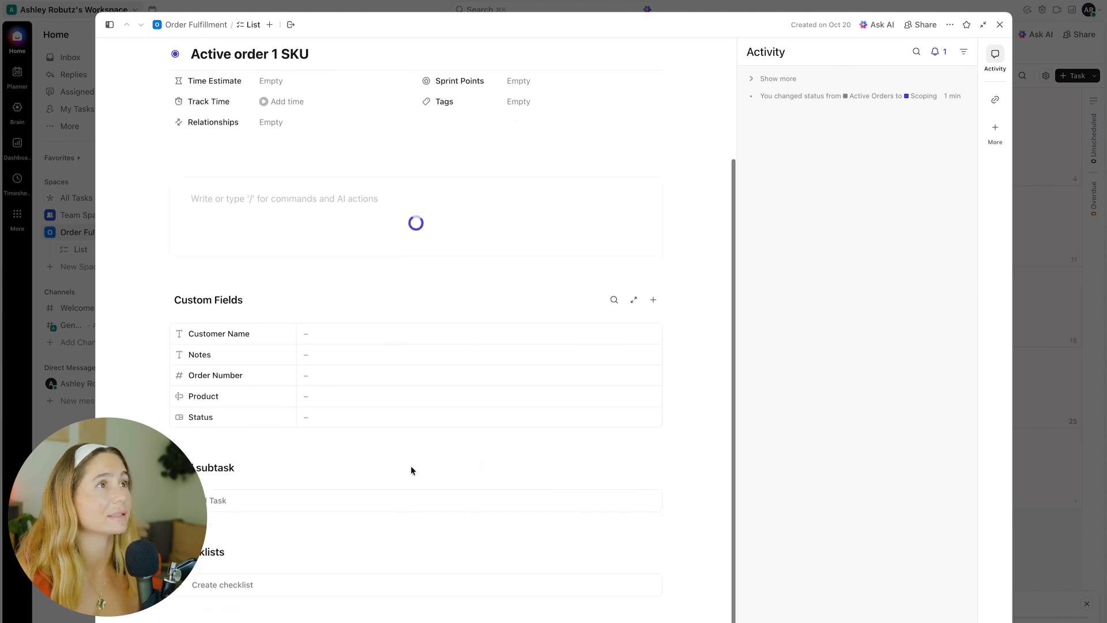
pyautogui.scroll(4, 568, 413)
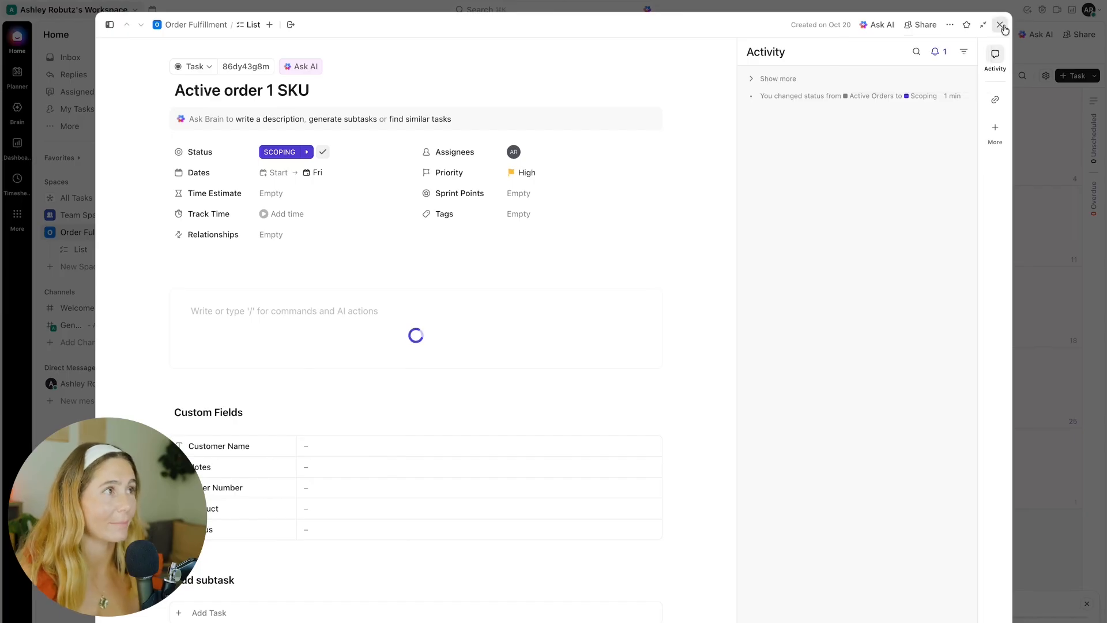
pyautogui.click(1045, 323)
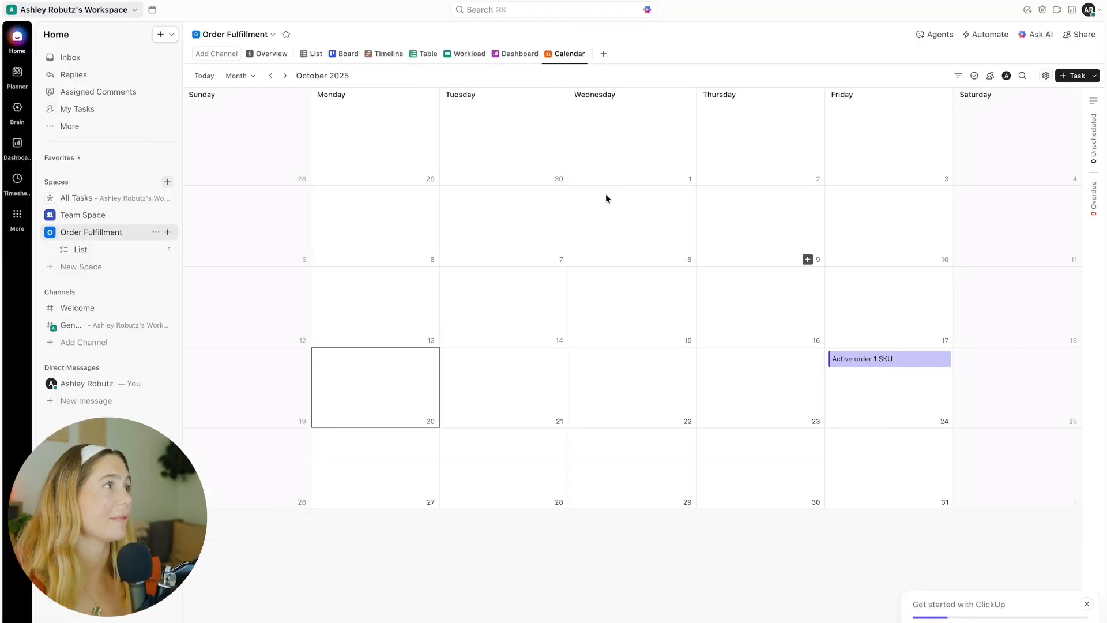
# Step: Browse the workspace's Planner, Brain, Dashboards, Timesheets and More sections
pyautogui.click(17, 72)
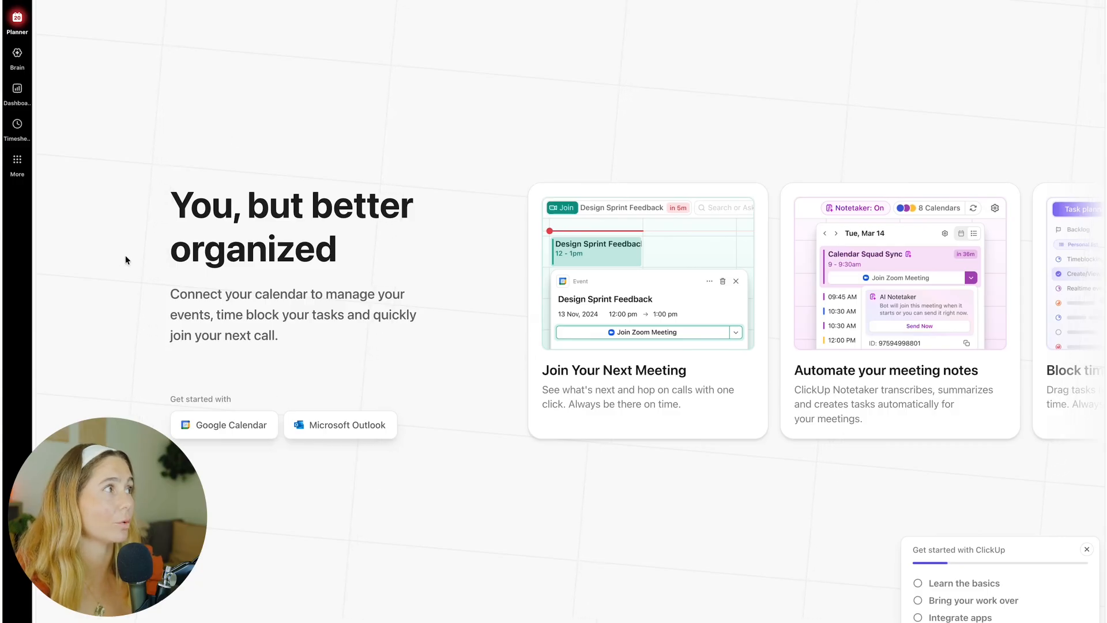
pyautogui.click(15, 60)
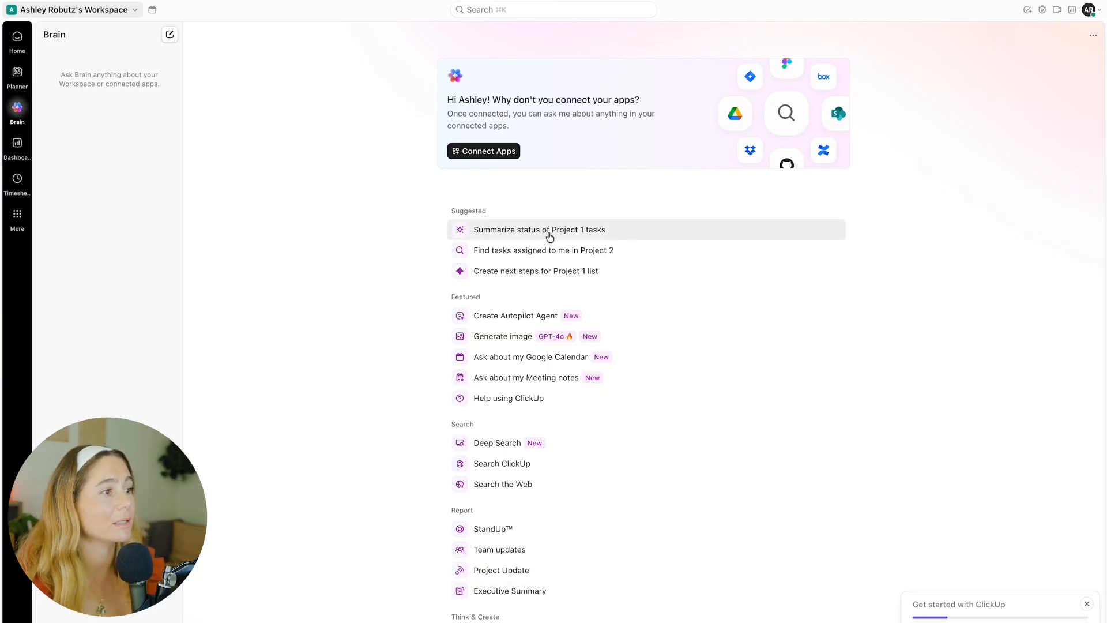
pyautogui.scroll(-1, 550, 236)
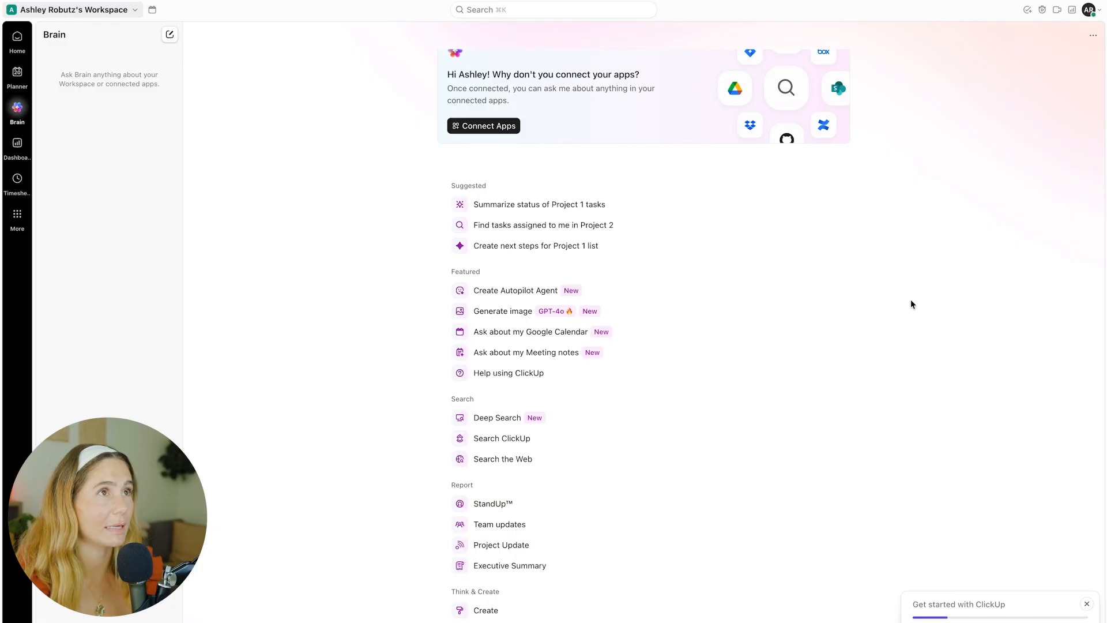
pyautogui.click(18, 144)
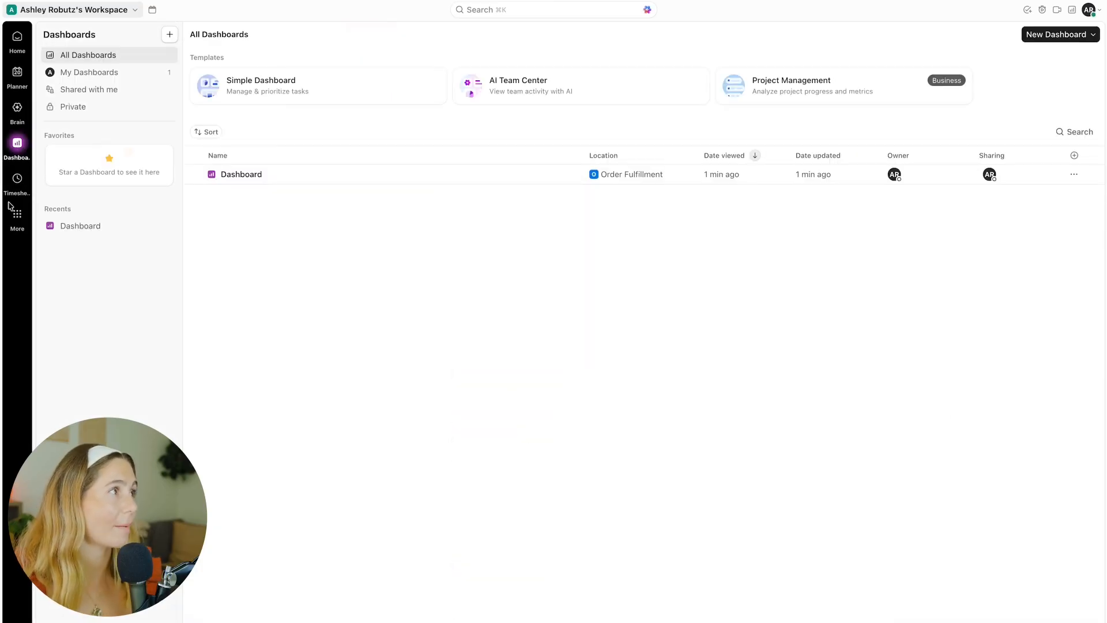
pyautogui.click(89, 76)
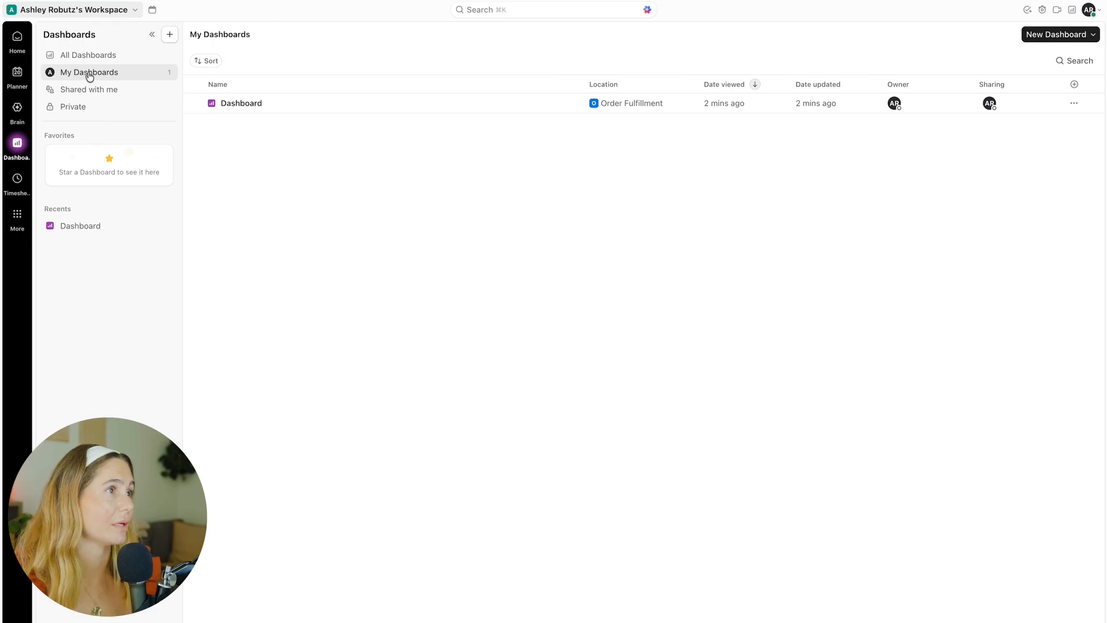
pyautogui.click(99, 89)
pyautogui.click(77, 114)
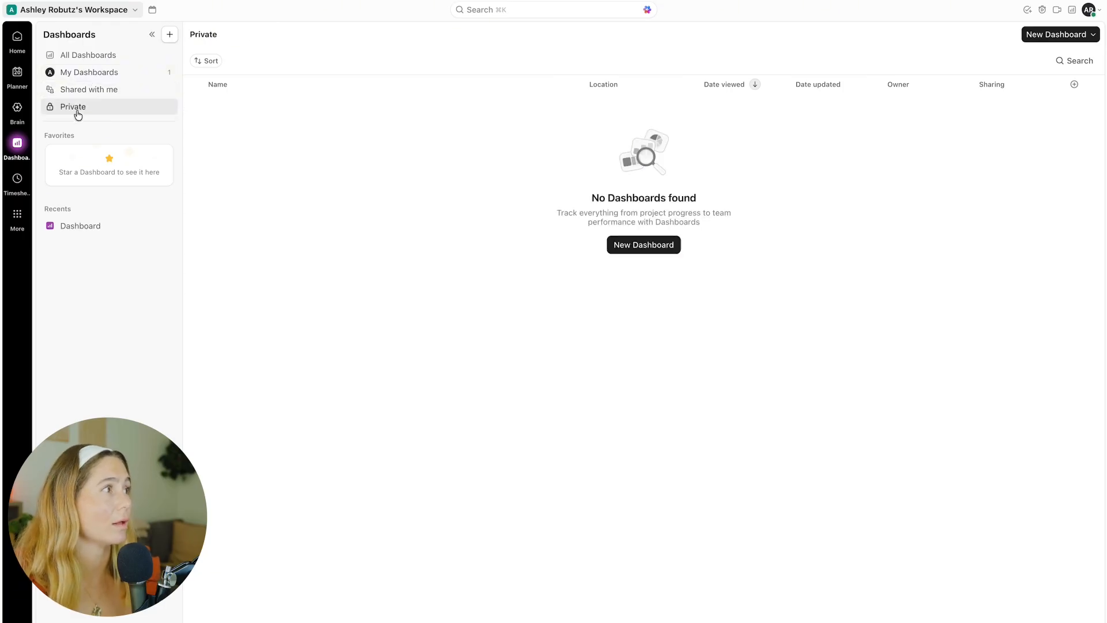
pyautogui.click(17, 179)
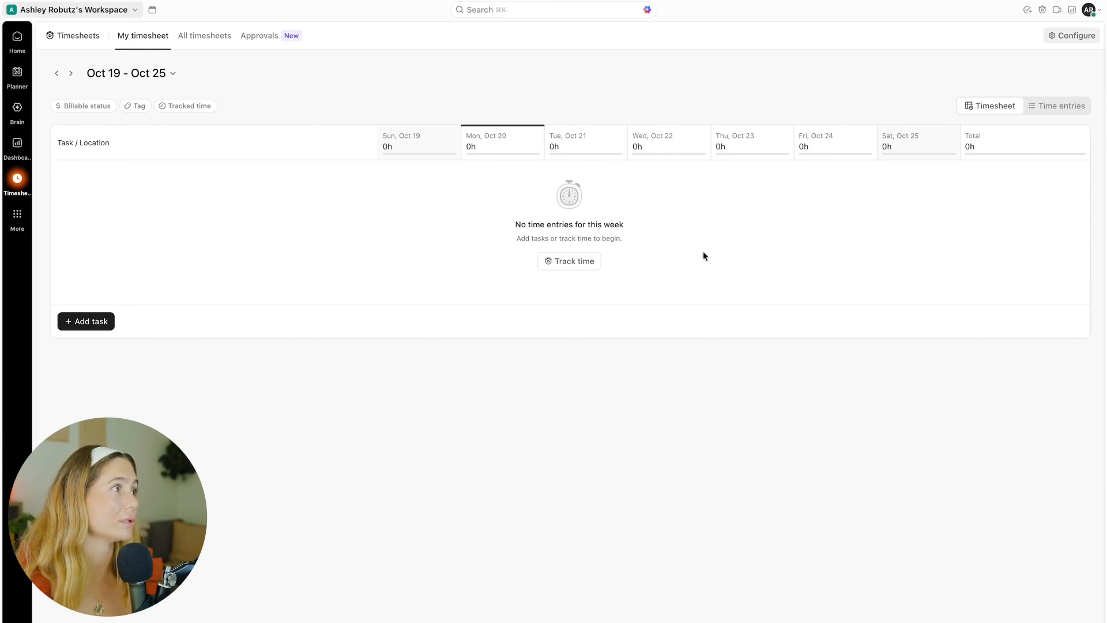
pyautogui.click(21, 222)
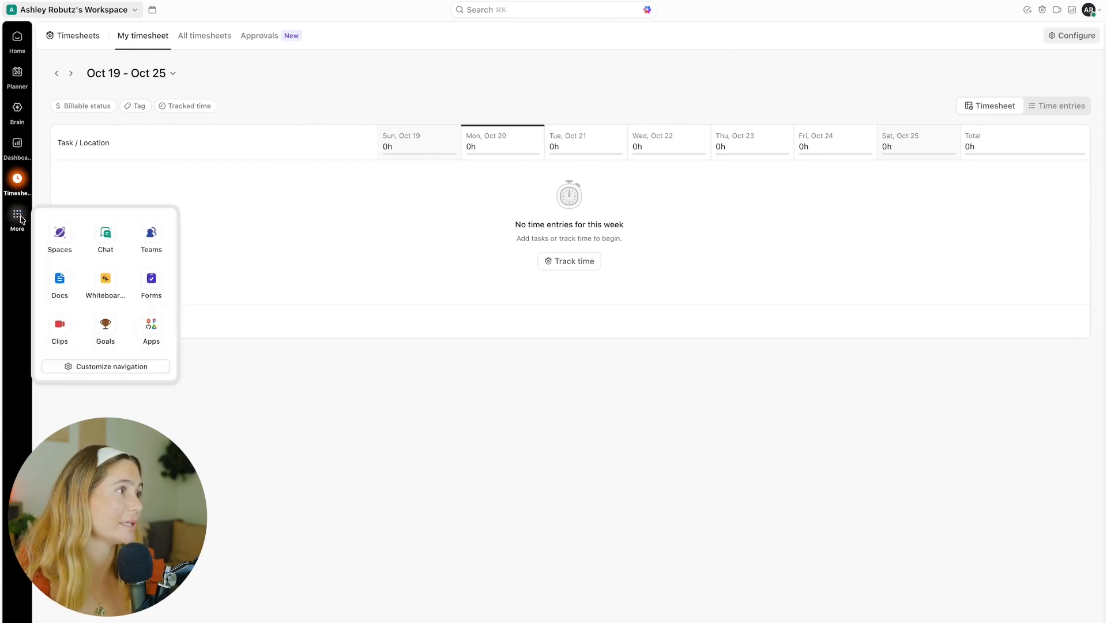